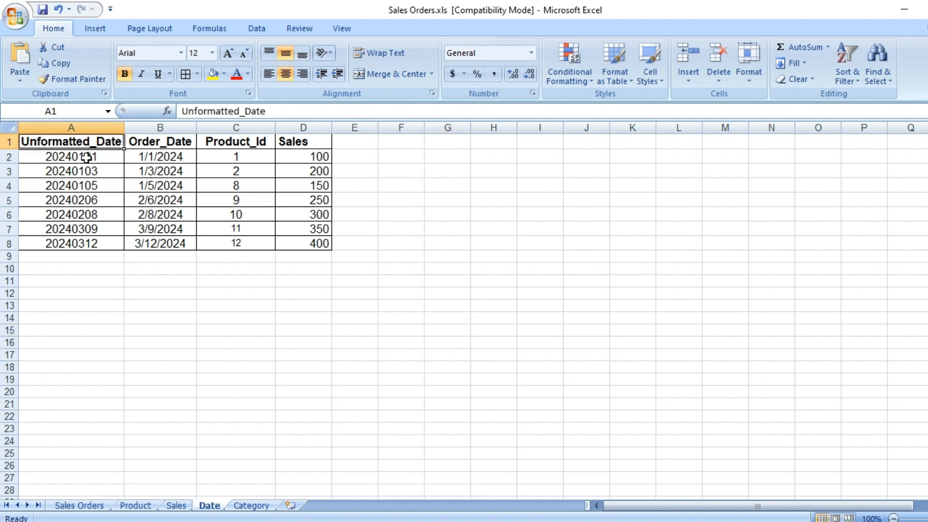
Step: Examine the Unformatted_Date and Order_Date columns on the Date sheet of Sales Orders.xls
left_click(83, 157)
left_click(67, 182)
left_click(71, 158)
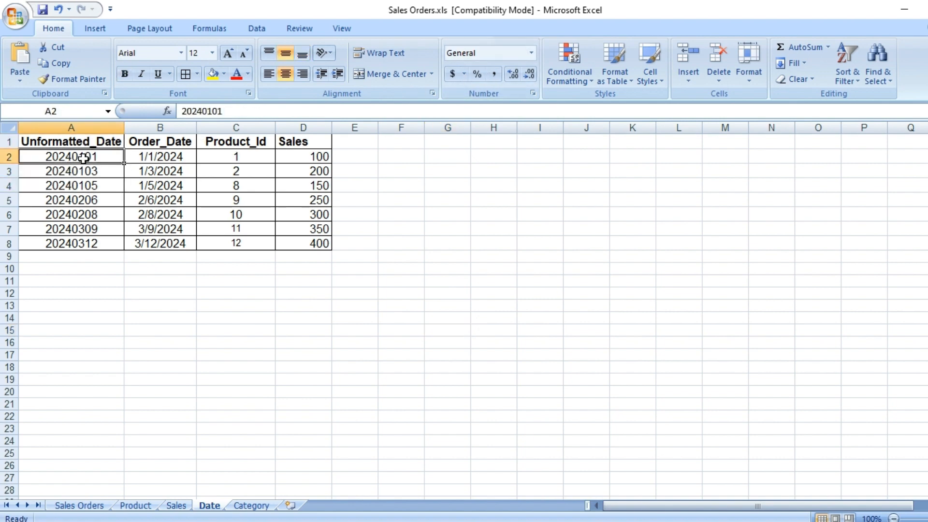
left_click_drag(84, 157, 75, 239)
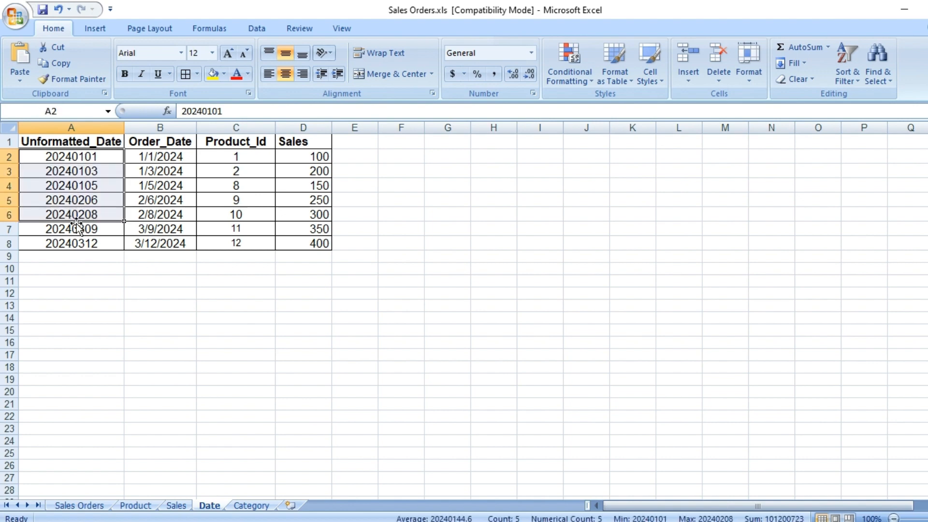
left_click(83, 278)
left_click(174, 142)
left_click(159, 169)
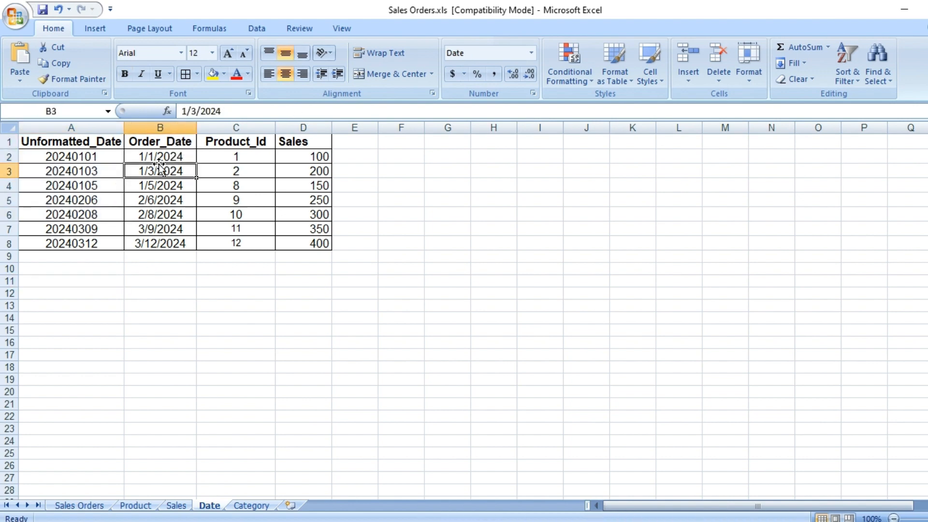
left_click(172, 160)
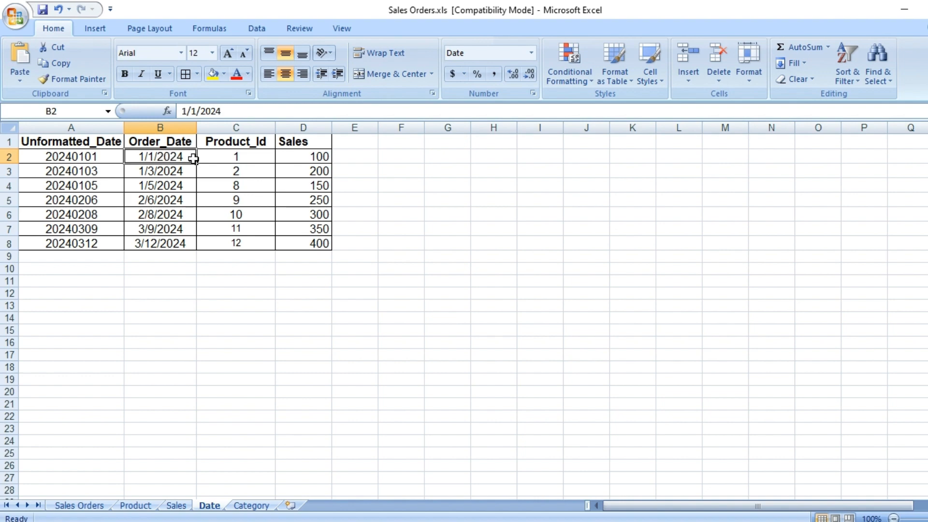
left_click(240, 147)
left_click(325, 146)
left_click(265, 184)
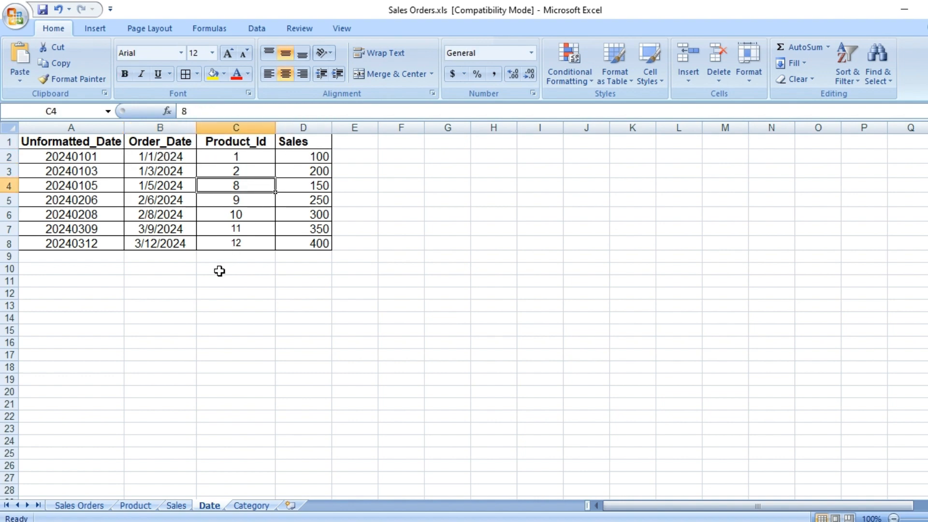
left_click(219, 271)
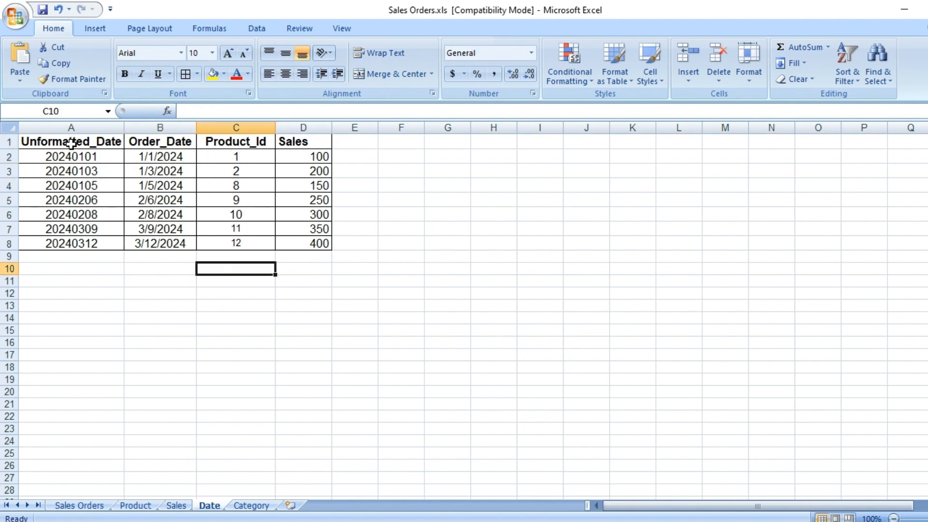
left_click_drag(71, 143, 174, 244)
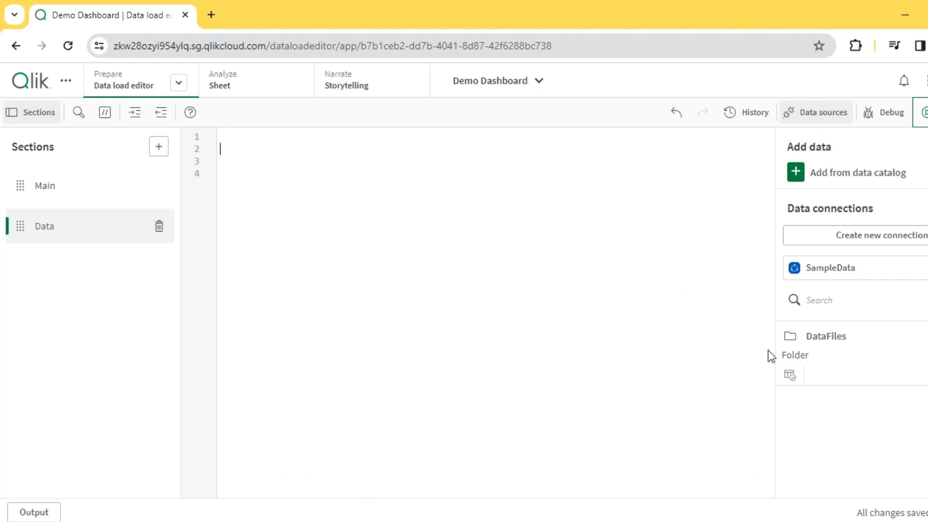
Step: Insert a load script for only the Date$ table from Sales Orders.xls in the DataFiles folder
left_click(793, 374)
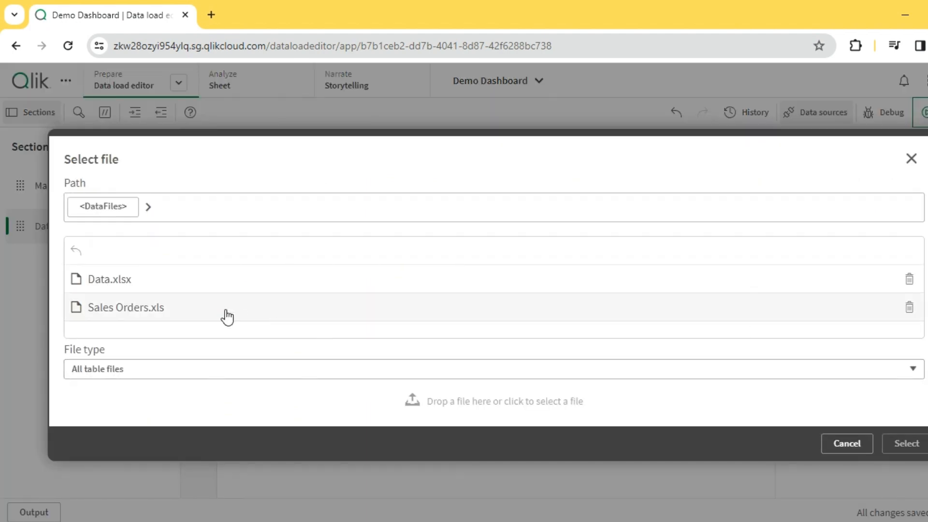
left_click(160, 310)
left_click(898, 443)
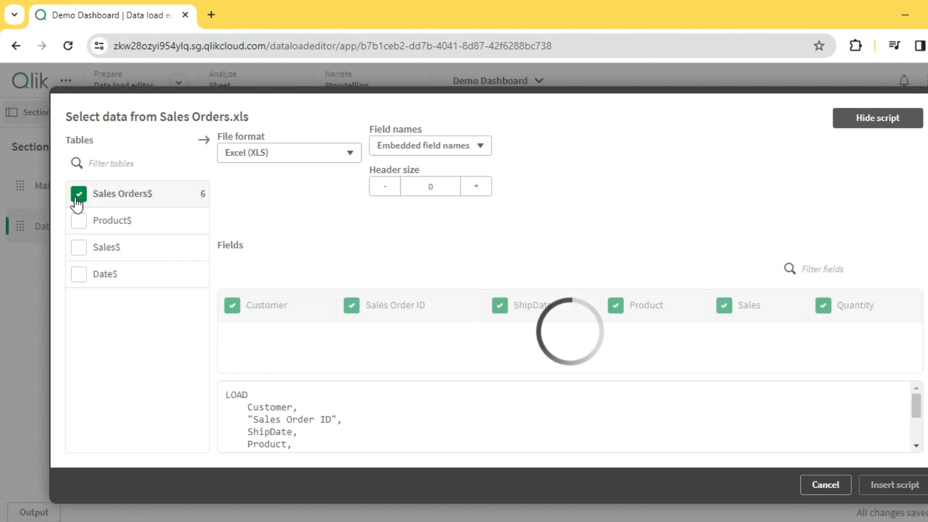
left_click(78, 194)
left_click(80, 273)
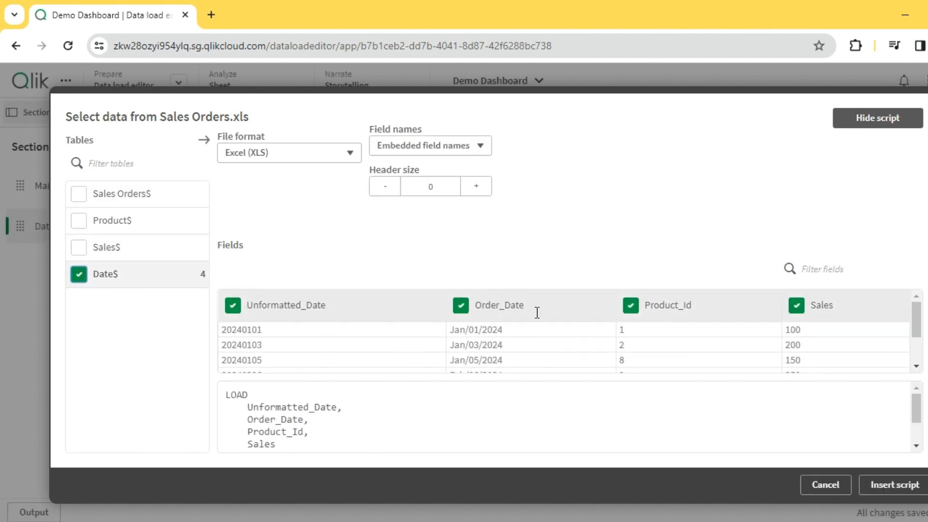
left_click(894, 484)
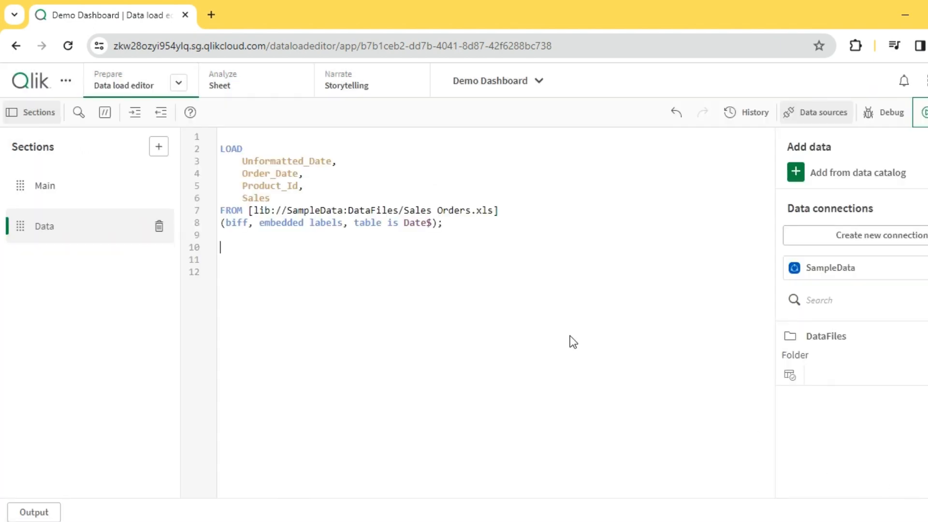
Step: Label the loaded table as Date: on its own line above LOAD
left_click(253, 133)
type("D")
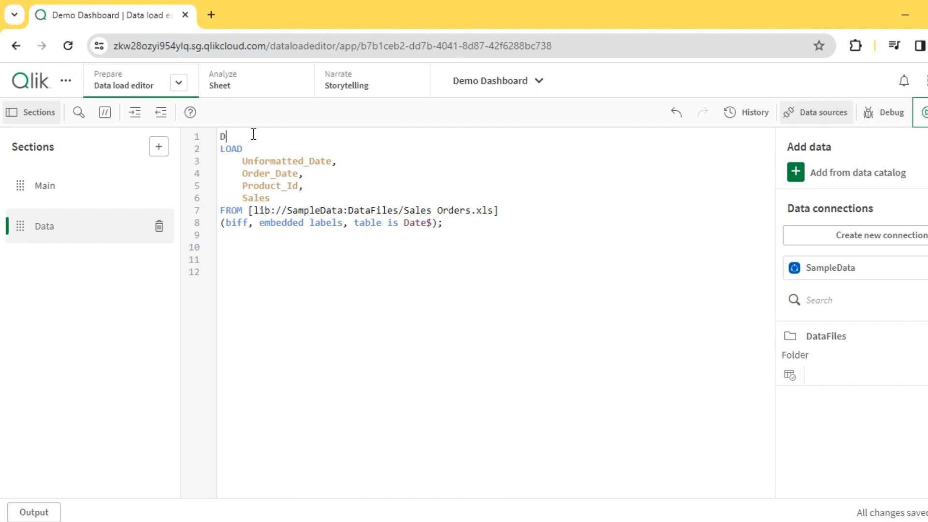
type("ate:")
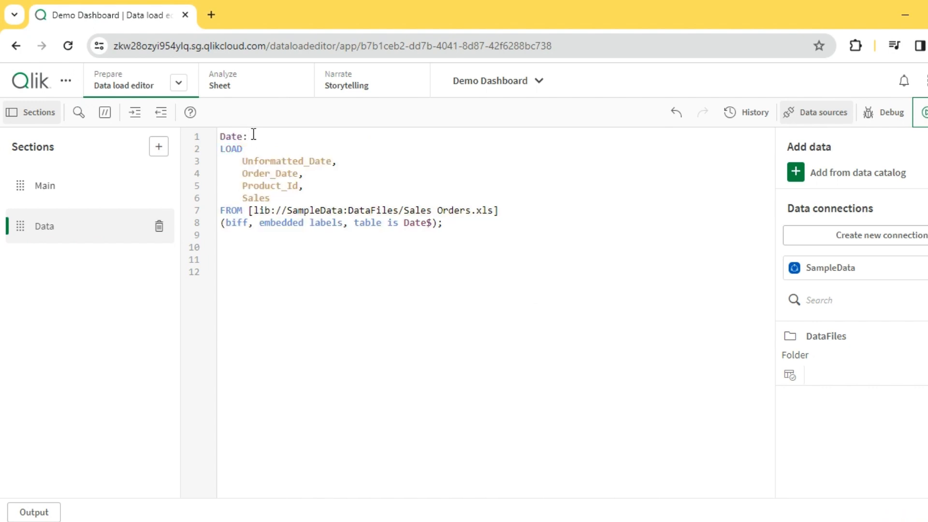
key("Return")
left_click(386, 278)
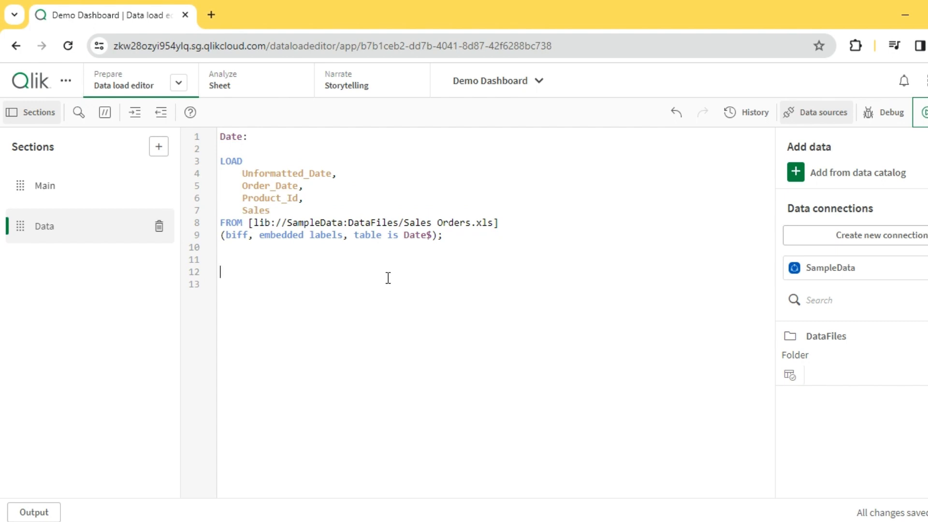
type("Date")
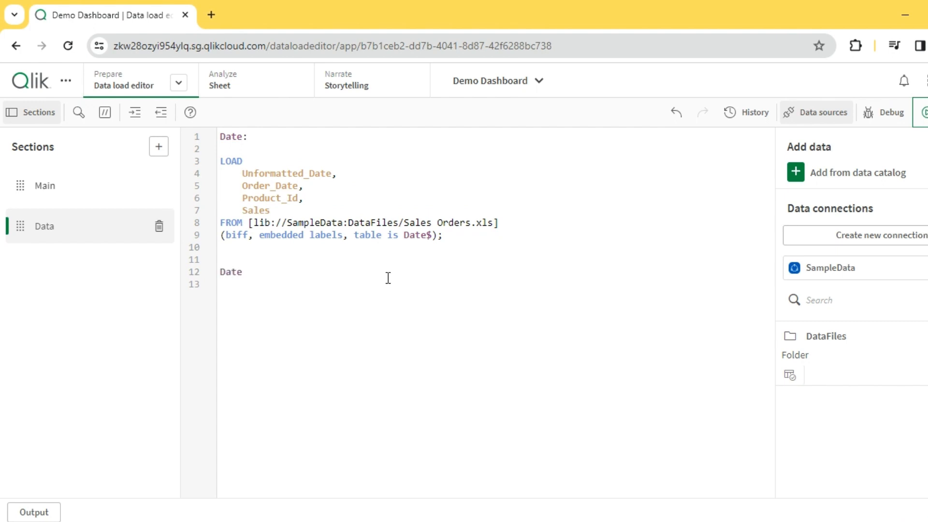
type("#  Date(")
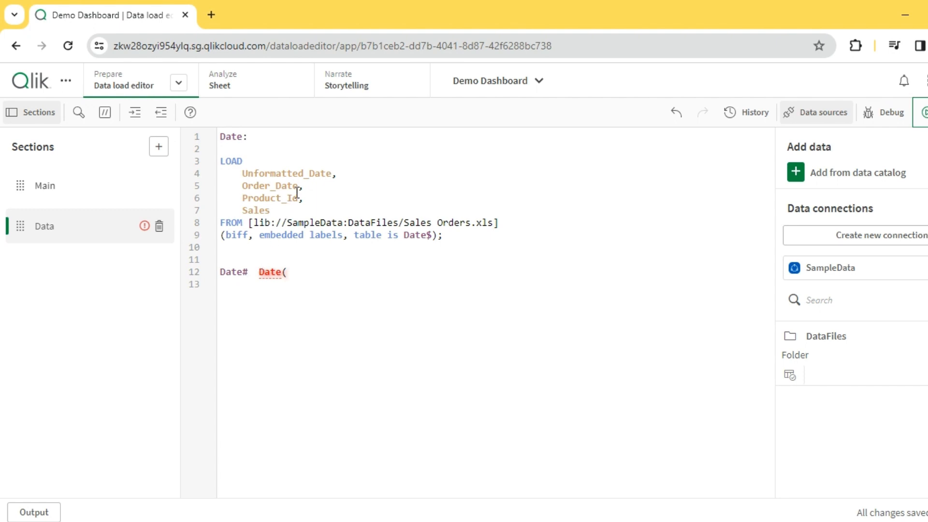
double_click(307, 173)
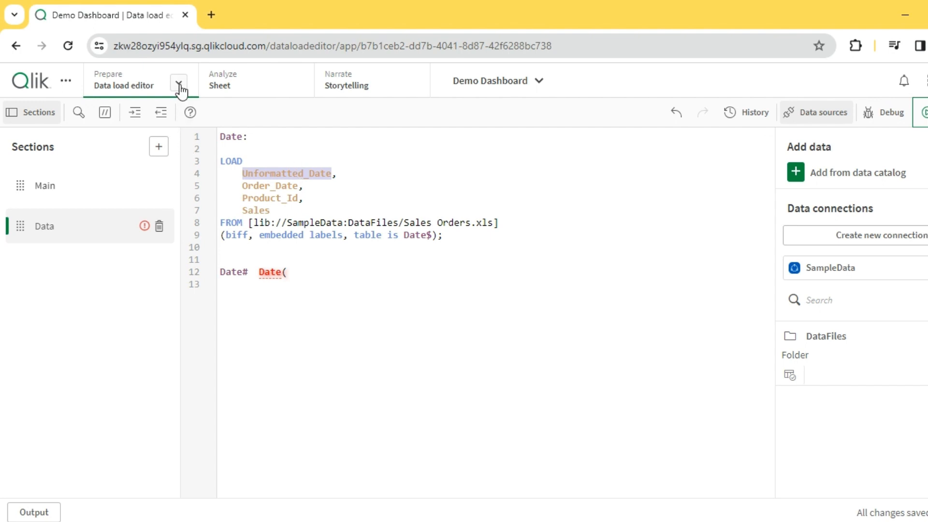
left_click(215, 277)
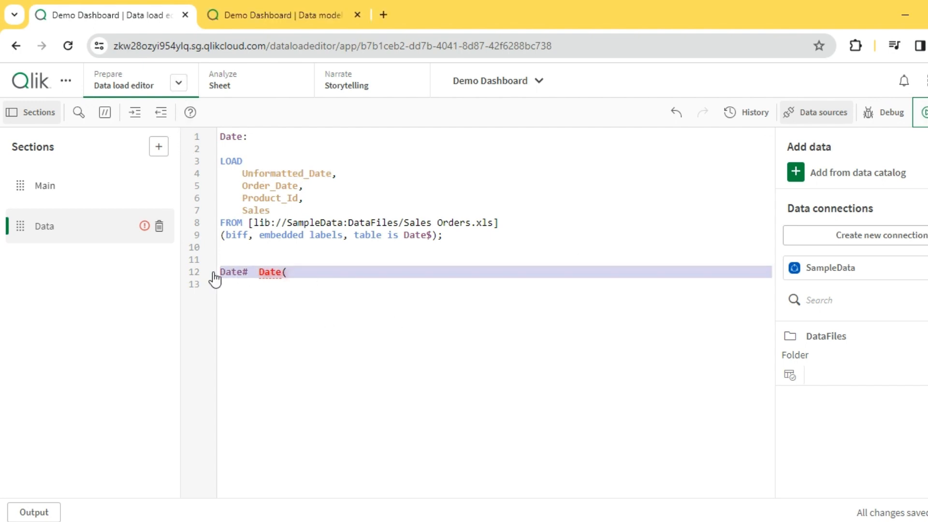
key("BackSpace")
Step: Reload the data and preview the Date table in the data model viewer
left_click(924, 113)
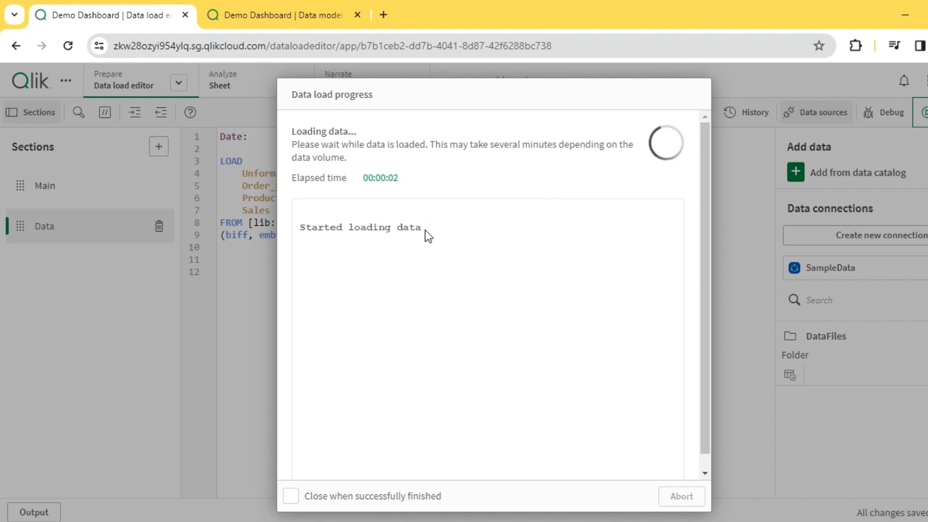
left_click(690, 493)
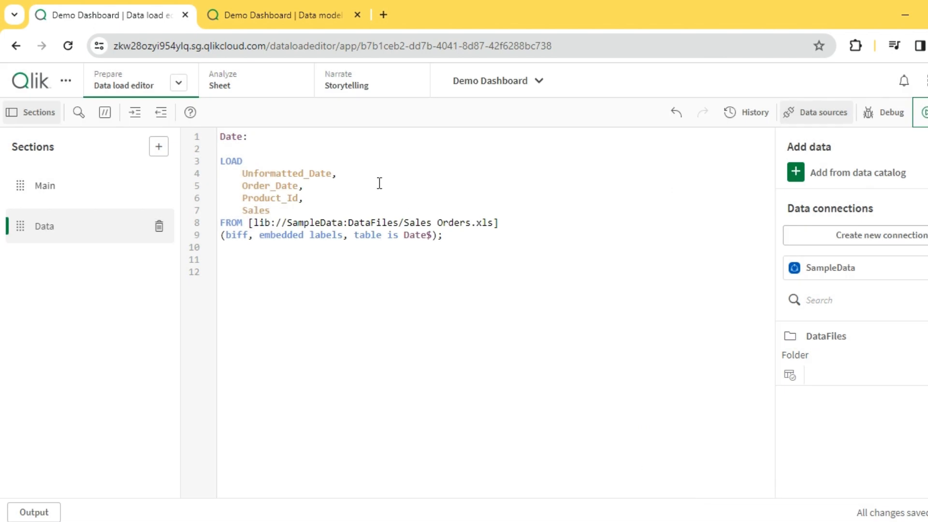
left_click(283, 21)
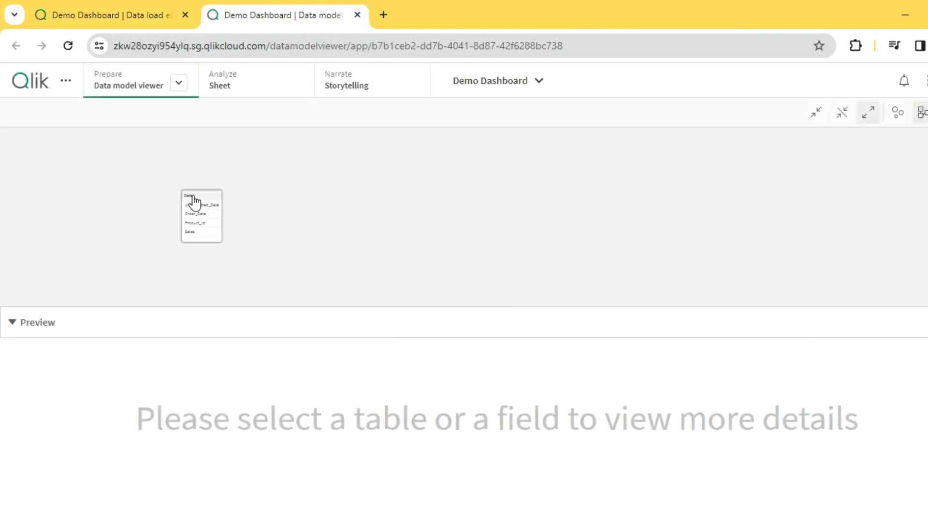
left_click(192, 198)
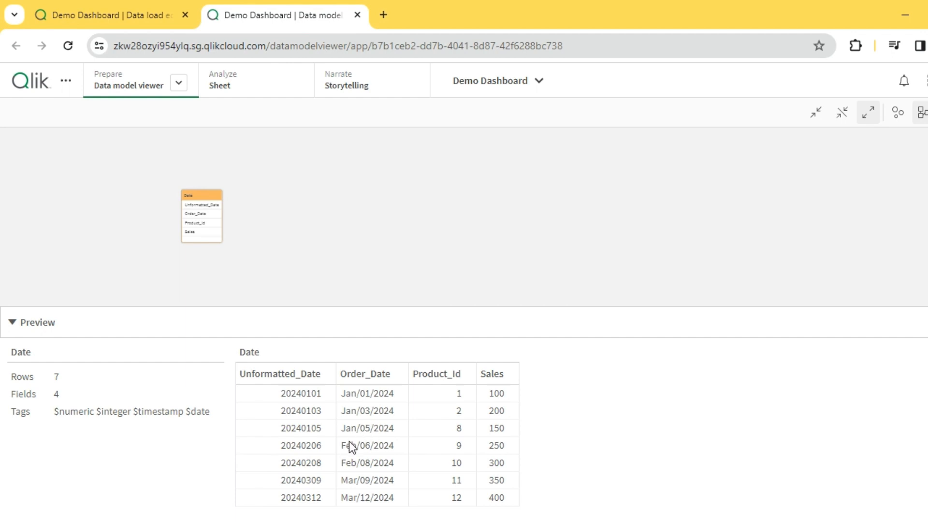
left_click(126, 13)
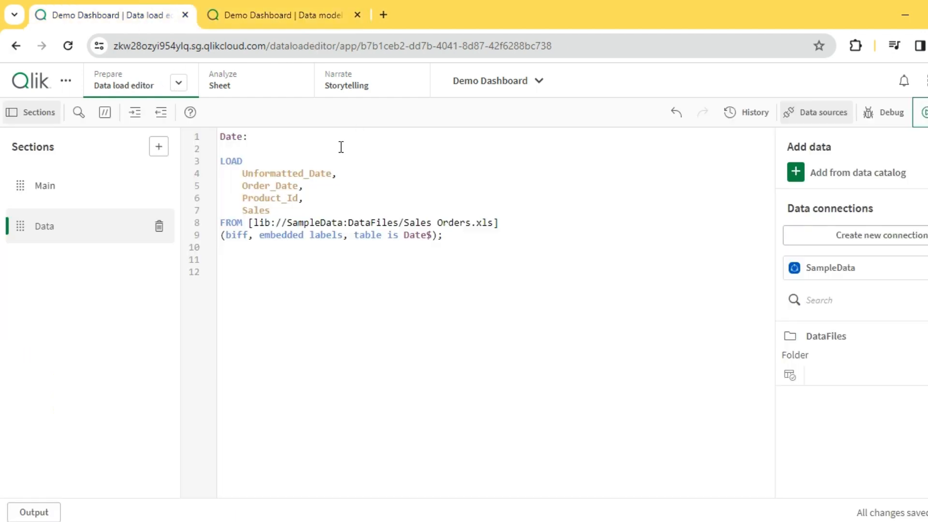
Step: Copy the Unformatted_Date field name and paste it on a new line after Sales in the LOAD list
double_click(312, 172)
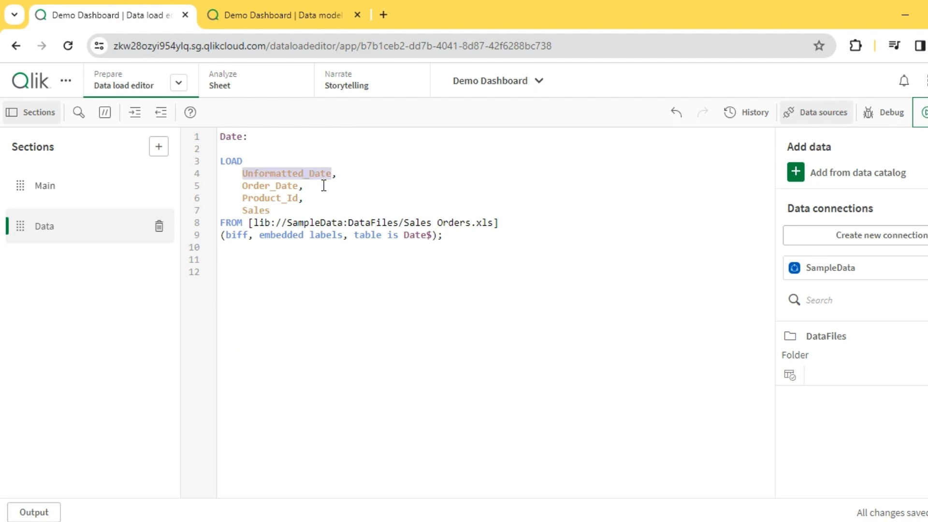
type("c,")
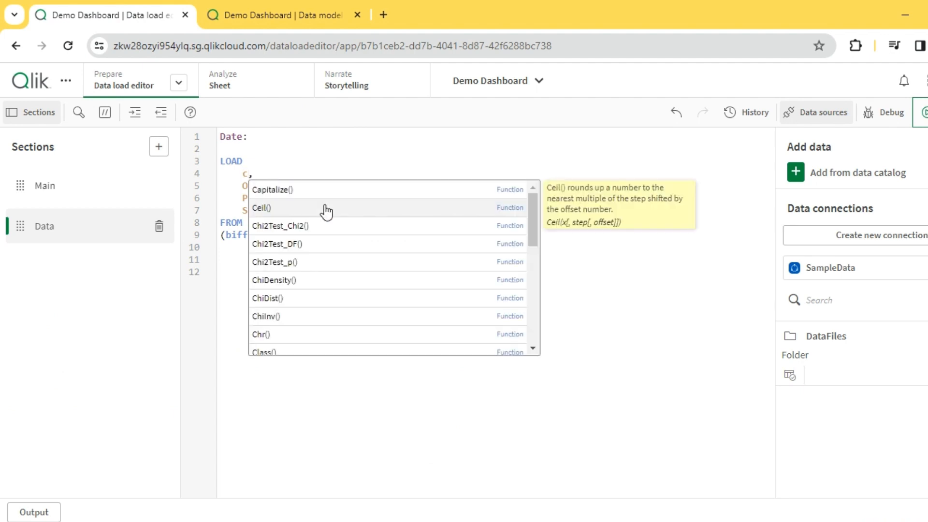
key("ctrl+z")
key("ctrl+c")
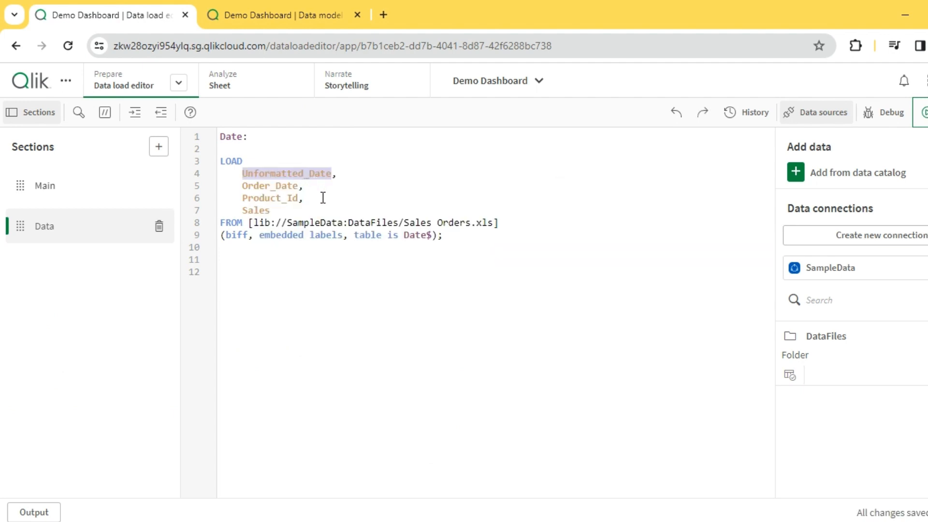
left_click(331, 212)
type(",")
key("Return")
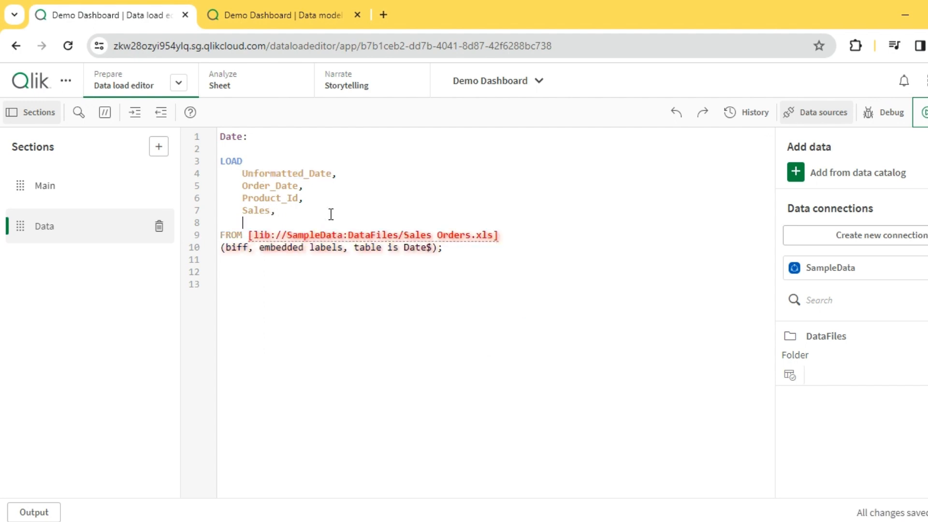
key("ctrl+v")
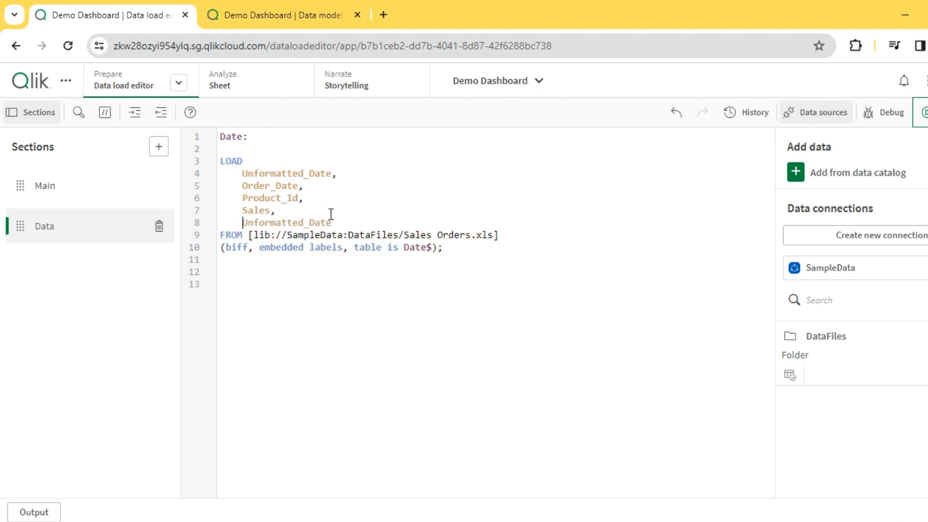
Step: Wrap the pasted Unformatted_Date field in a Date# function call followed by a comma
type("Date#")
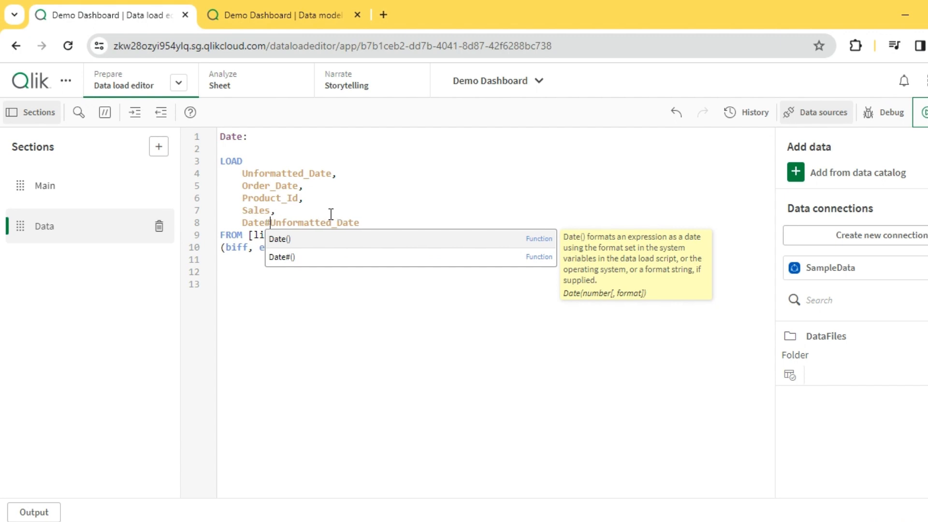
type("(")
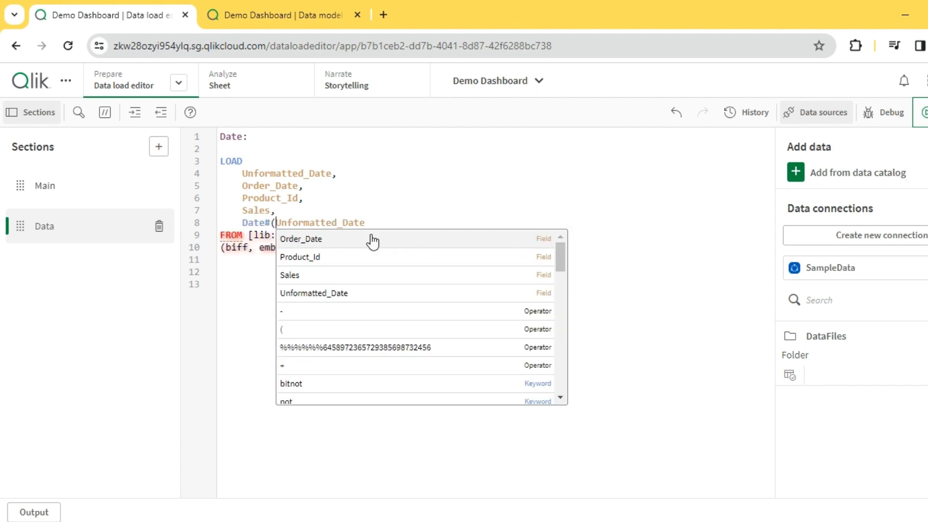
left_click(375, 222)
type(",")
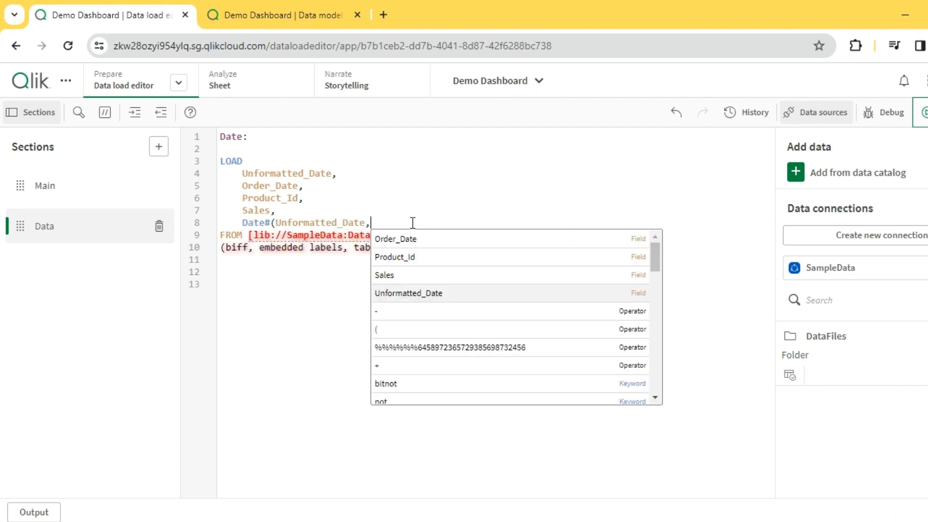
Step: Complete the Date# call with the 'YYYYMMDD' format string, close it, add 'as', and start a new line
left_click(290, 15)
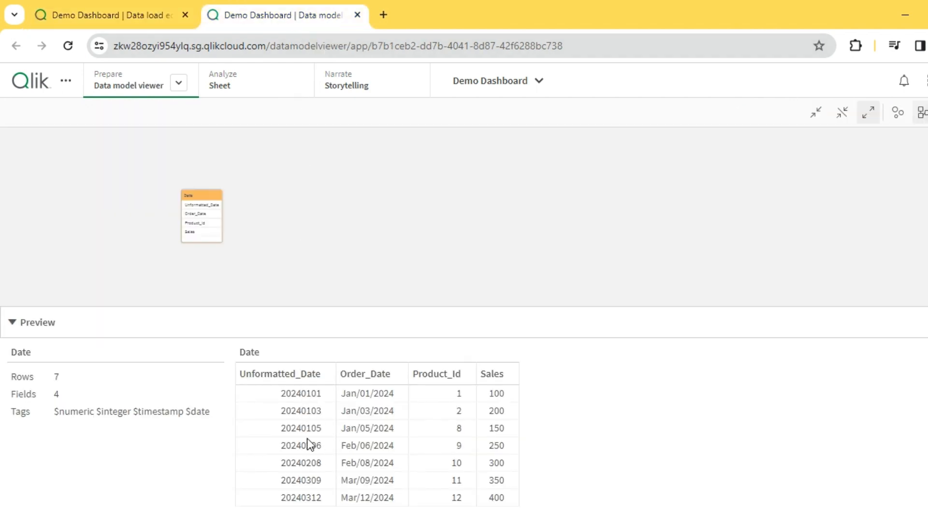
left_click(138, 15)
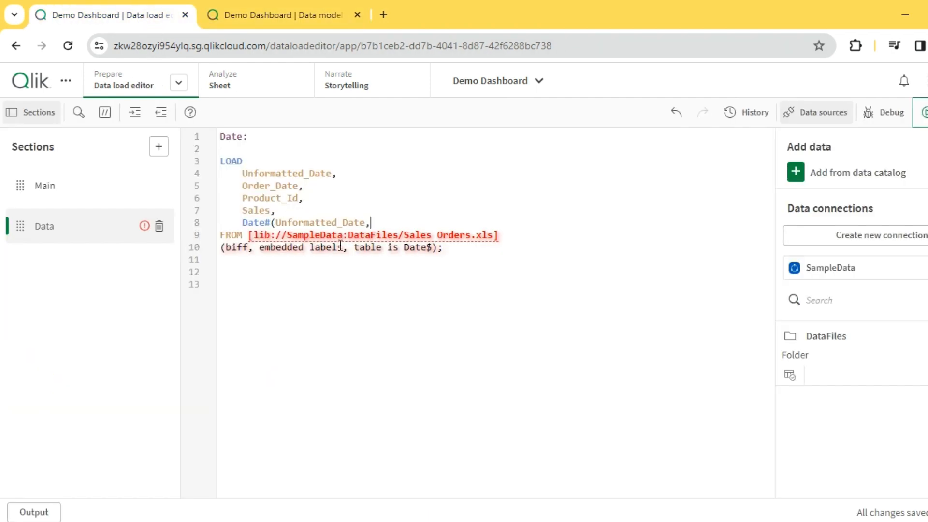
type("YYYYMM")
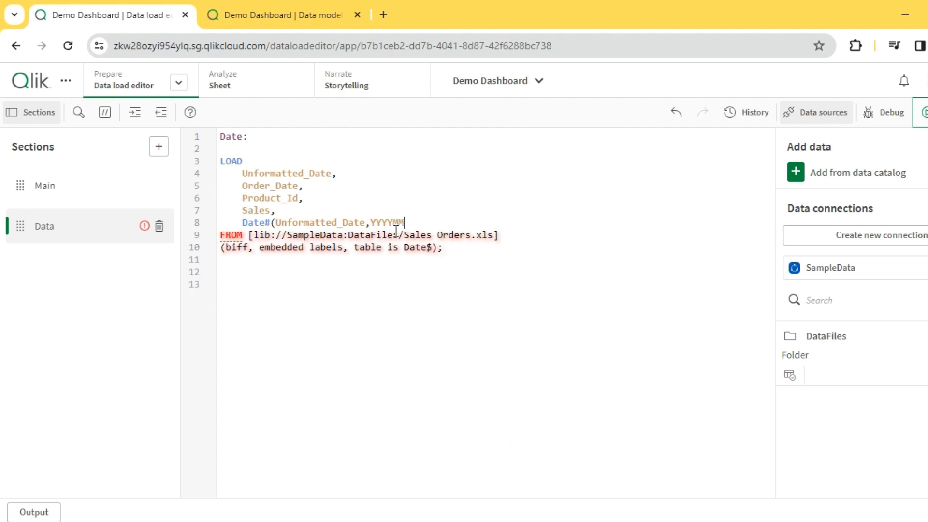
type("DD")
key("Right")
type("') as")
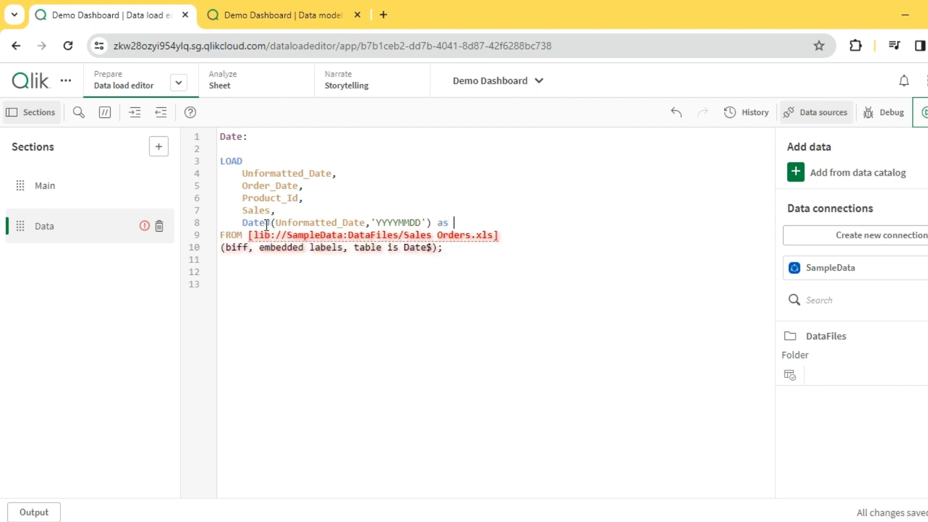
key("Return")
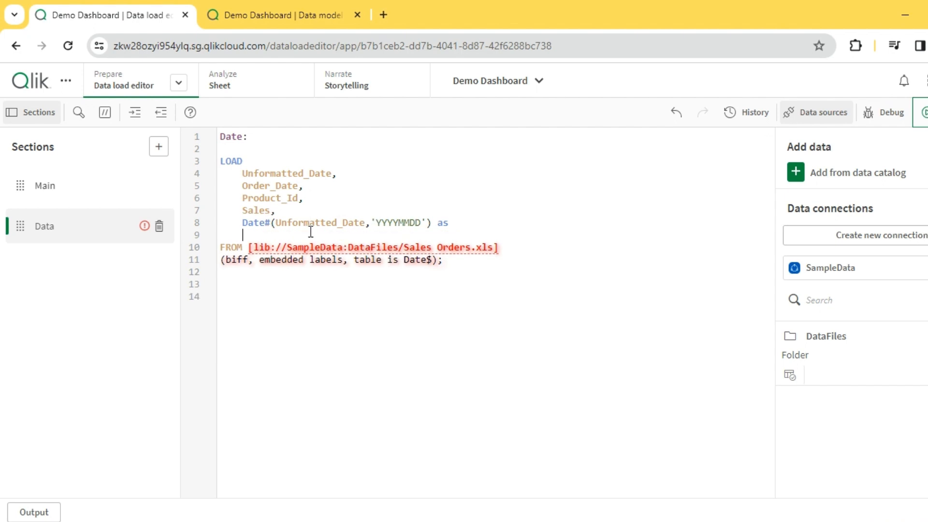
Step: Alias the Date# expression on line 8 as FormattedDate
double_click(264, 222)
left_click(270, 226)
left_click_drag(237, 226, 270, 226)
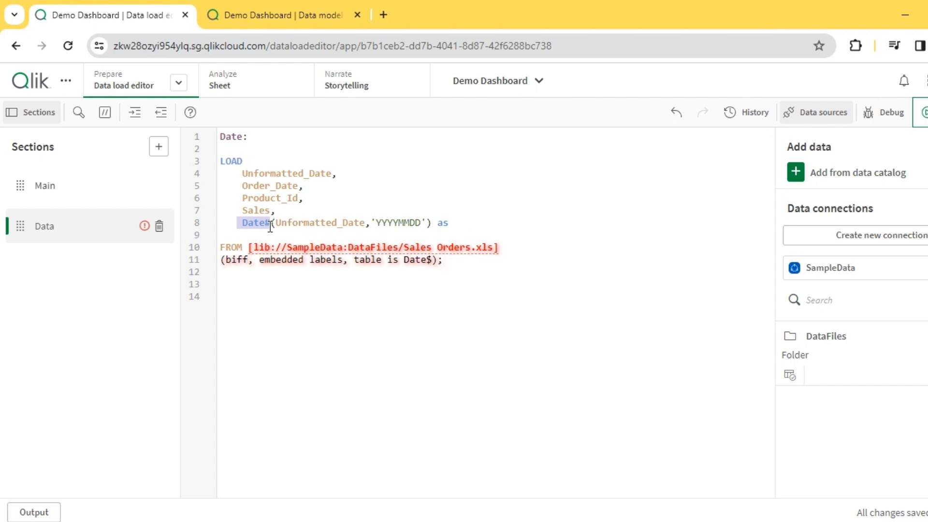
double_click(327, 221)
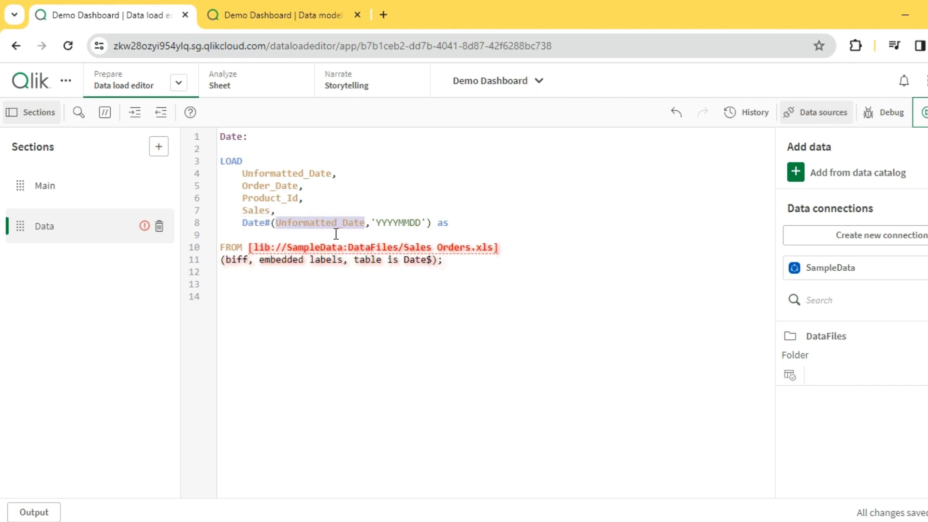
double_click(401, 221)
double_click(255, 222)
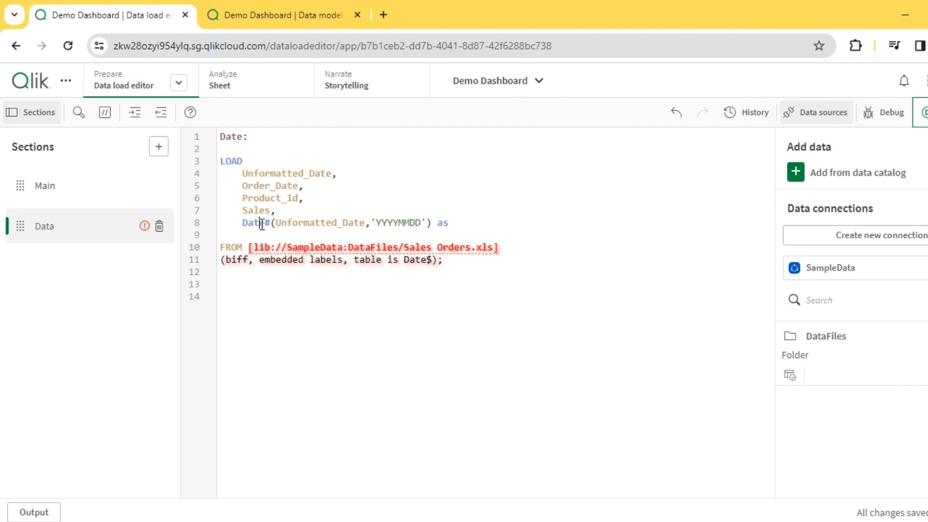
left_click(457, 223)
type("U")
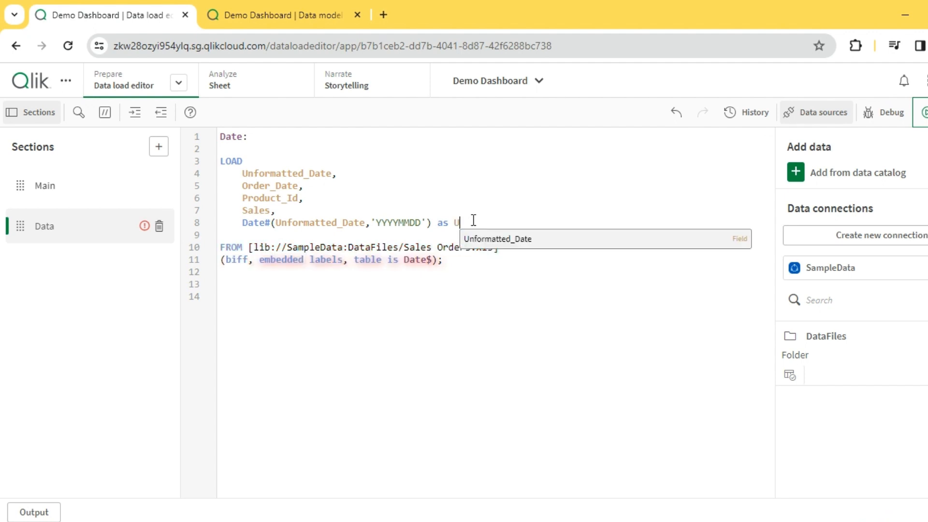
type("nfda")
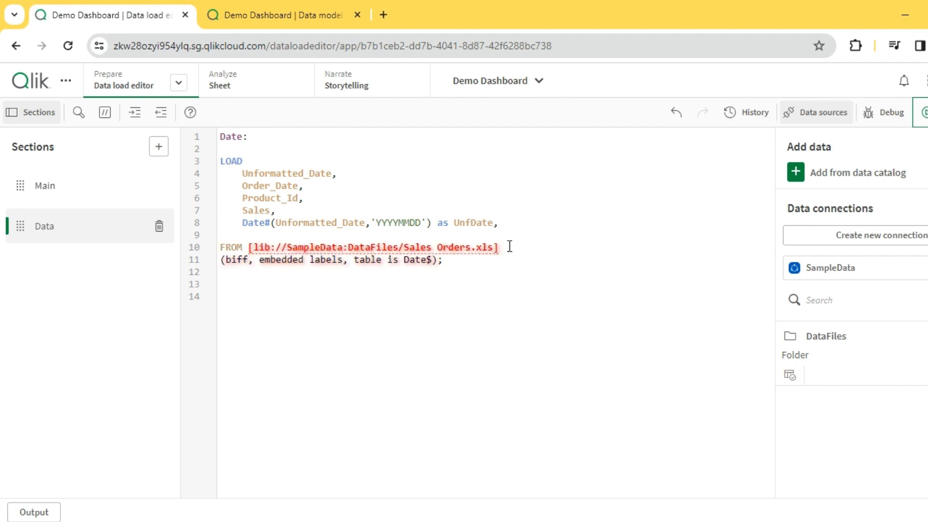
key("BackSpace")
key("BackSpace")
key("BackSpace")
key("BackSpace")
type("Formatted")
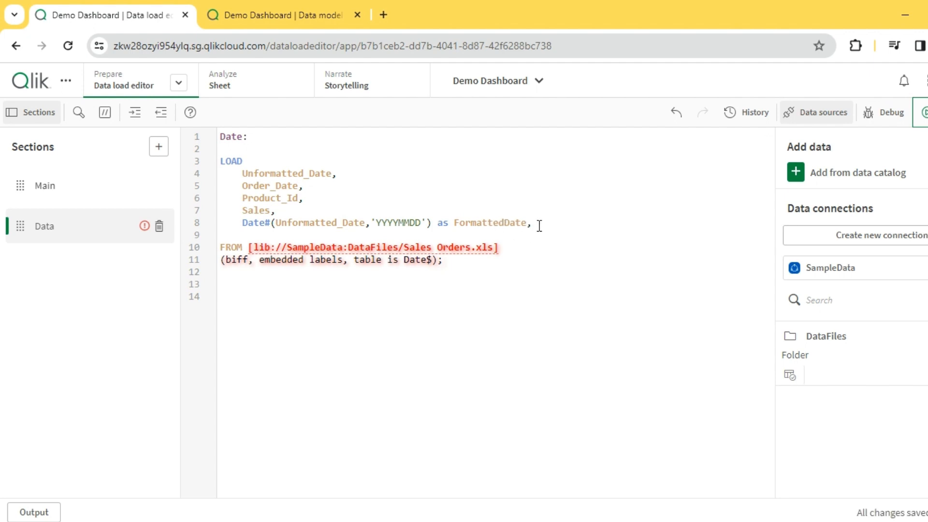
key("ctrl+z")
key("ctrl+z")
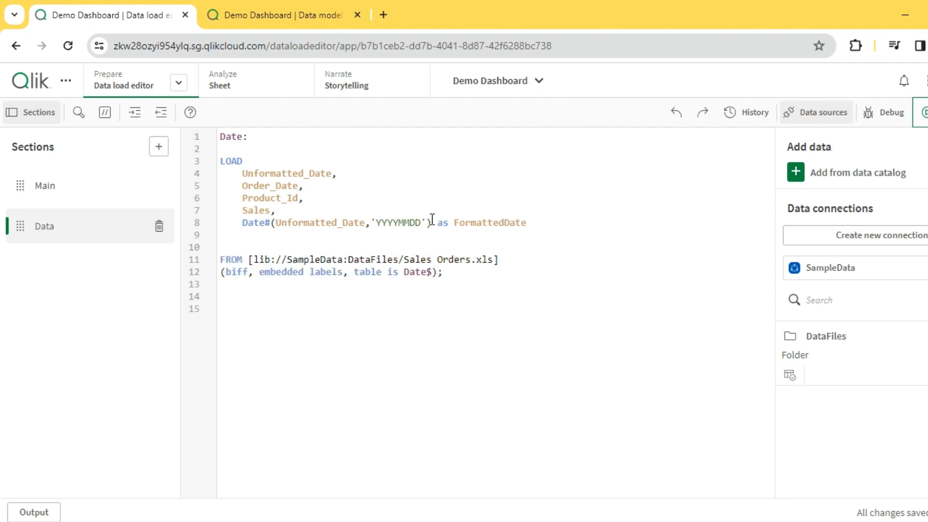
Step: Wrap the whole Date#(Unformatted_Date,'YYYYMMDD') expression inside an outer Date() function
double_click(260, 223)
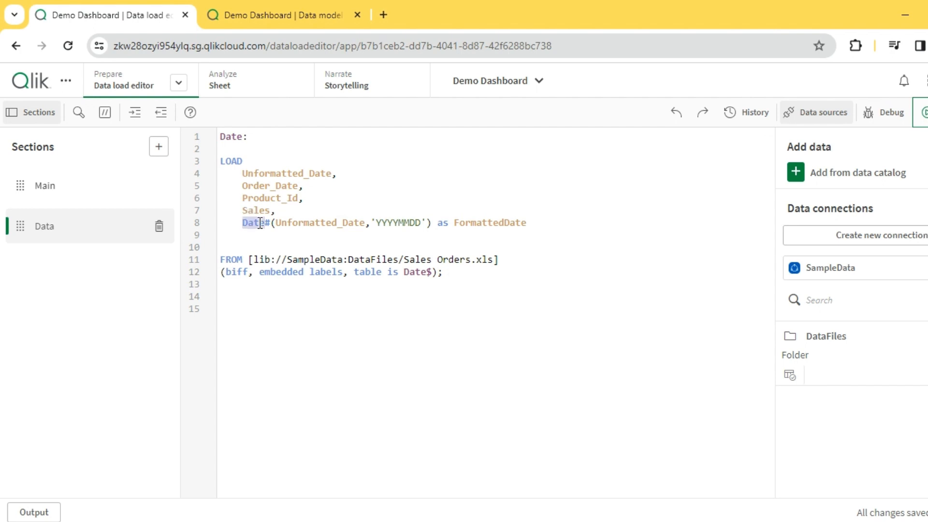
double_click(308, 223)
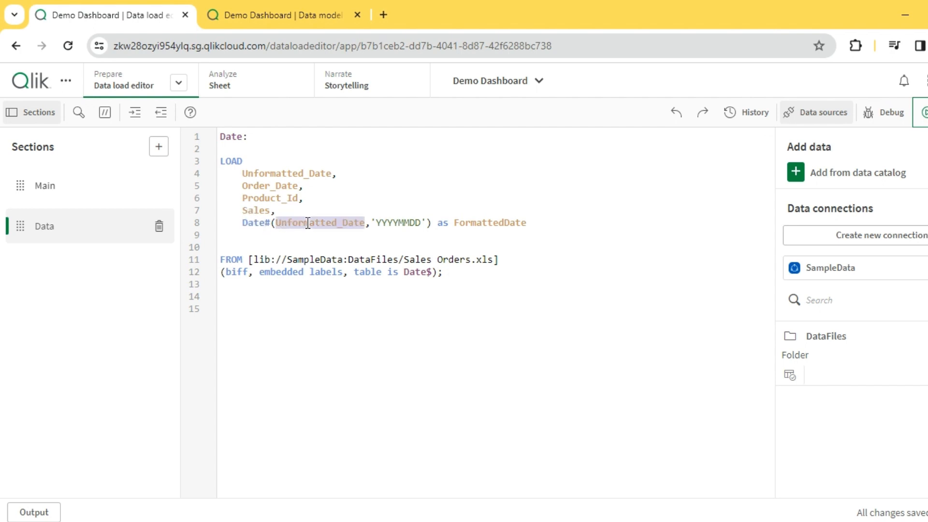
double_click(397, 223)
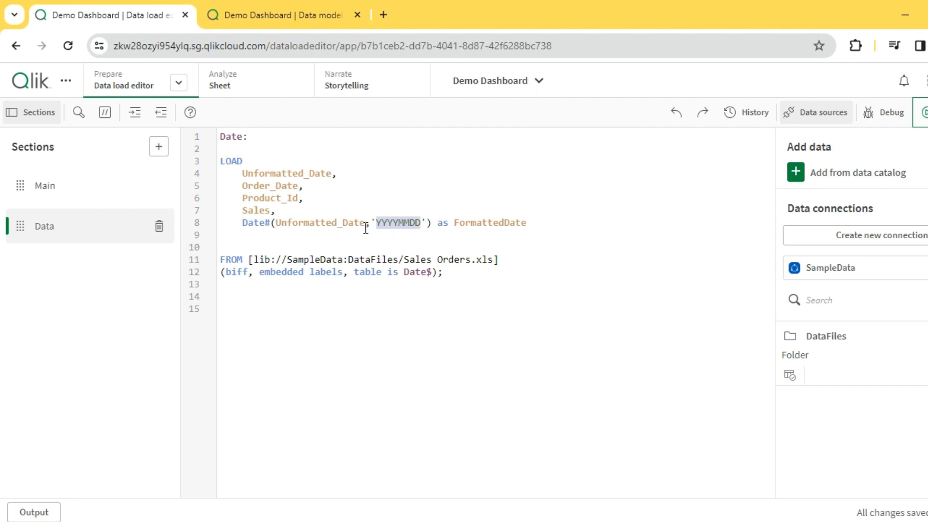
left_click_drag(243, 223, 429, 221)
left_click(248, 221)
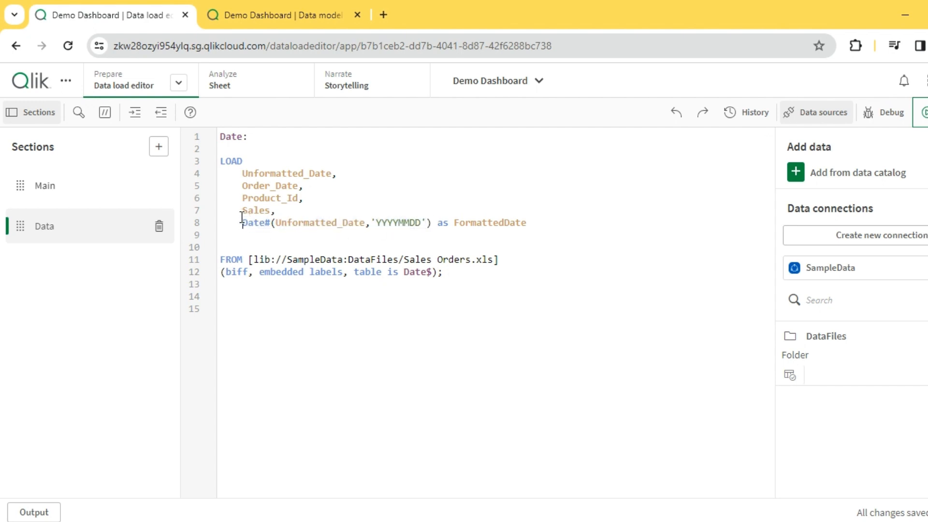
type("Date")
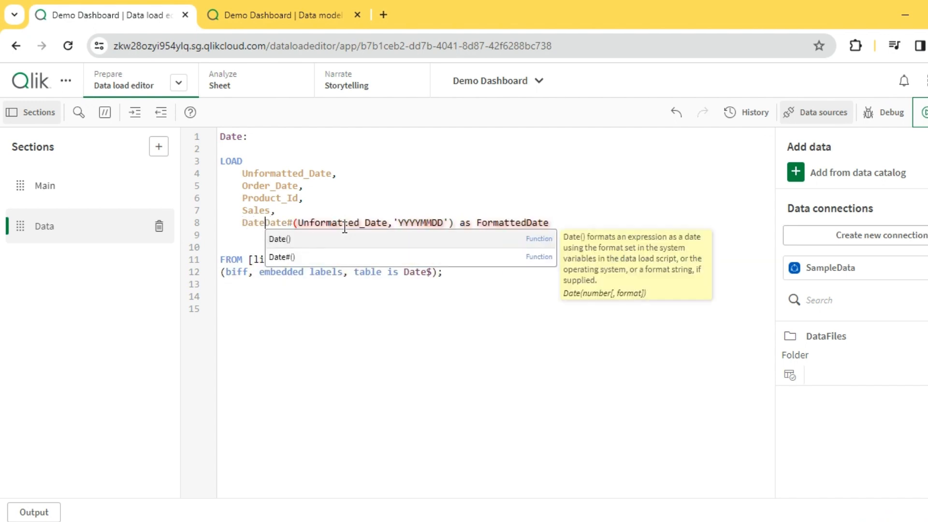
type("(")
left_click(459, 223)
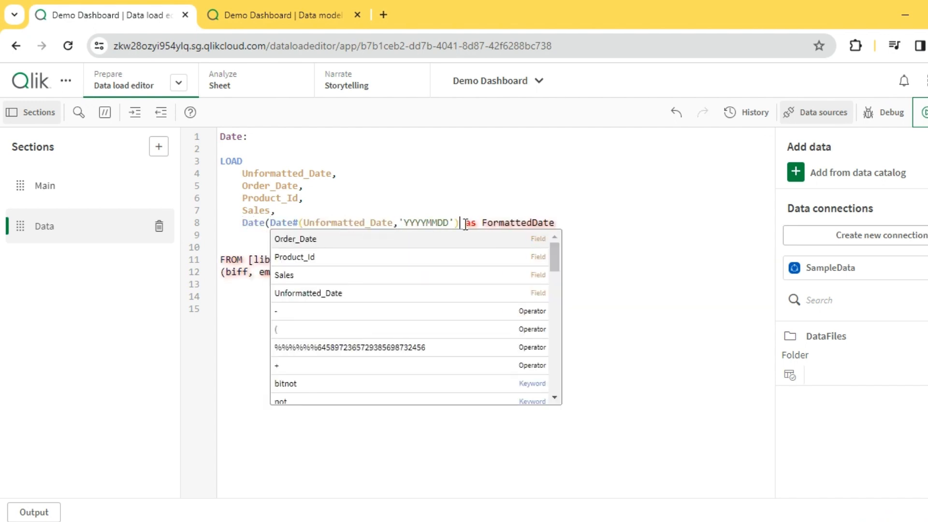
type(")")
left_click(557, 184)
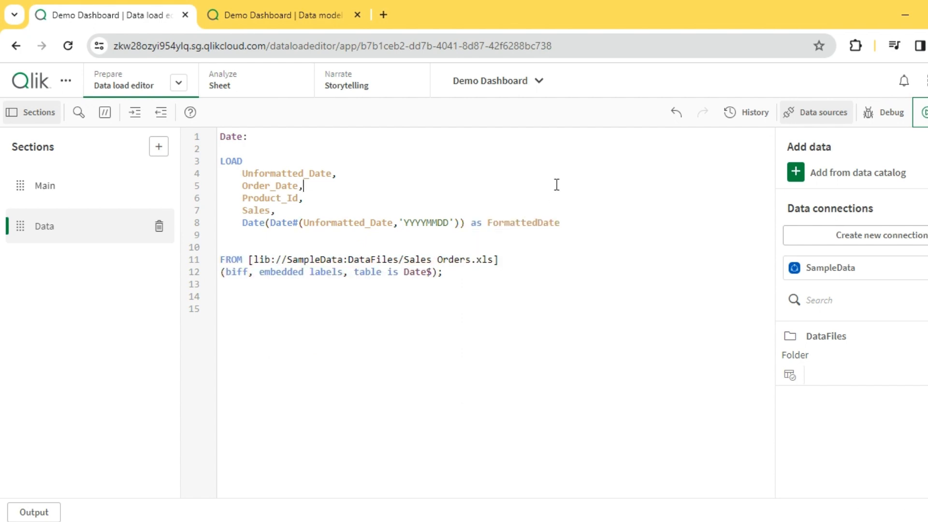
Step: Check the default DateFormat in the Main section, then duplicate the FormattedDate line below it, separating them with a comma
double_click(254, 223)
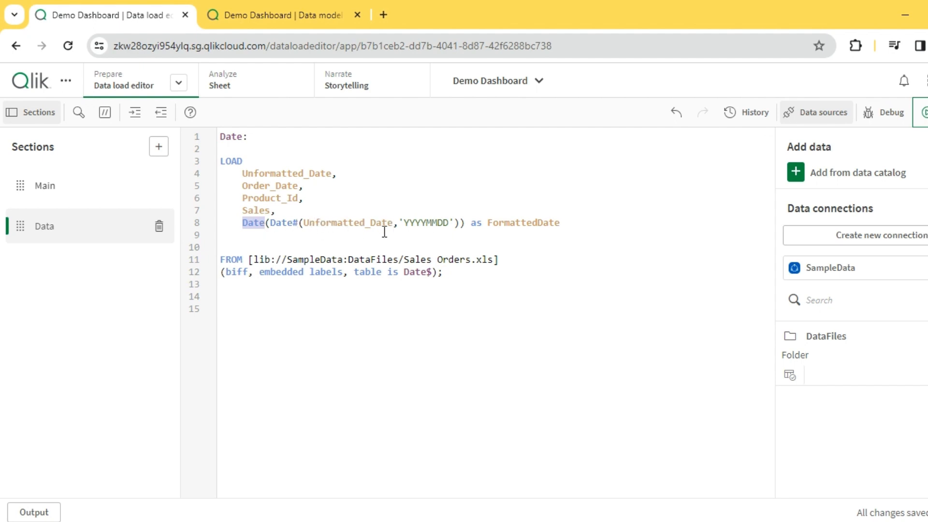
left_click(459, 223)
left_click(45, 188)
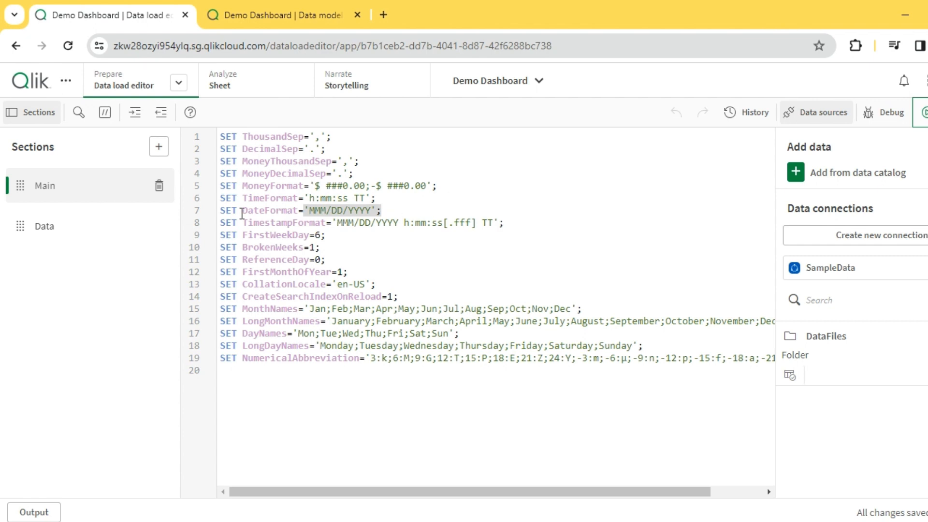
left_click(44, 226)
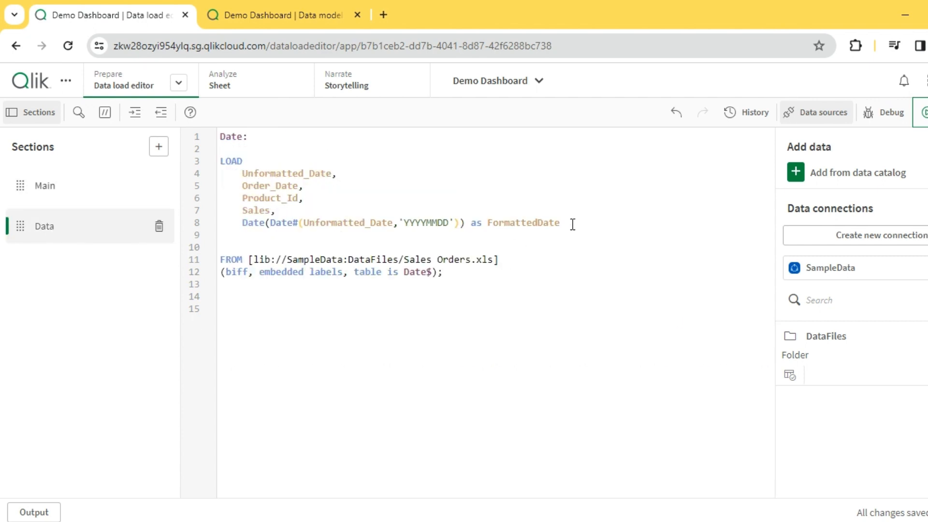
left_click_drag(572, 224, 242, 227)
type("c")
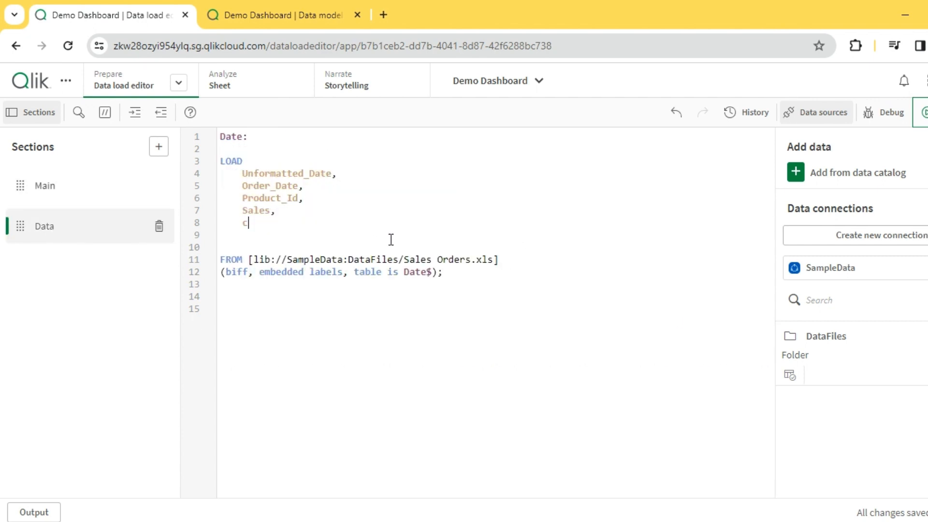
key("ctrl+z")
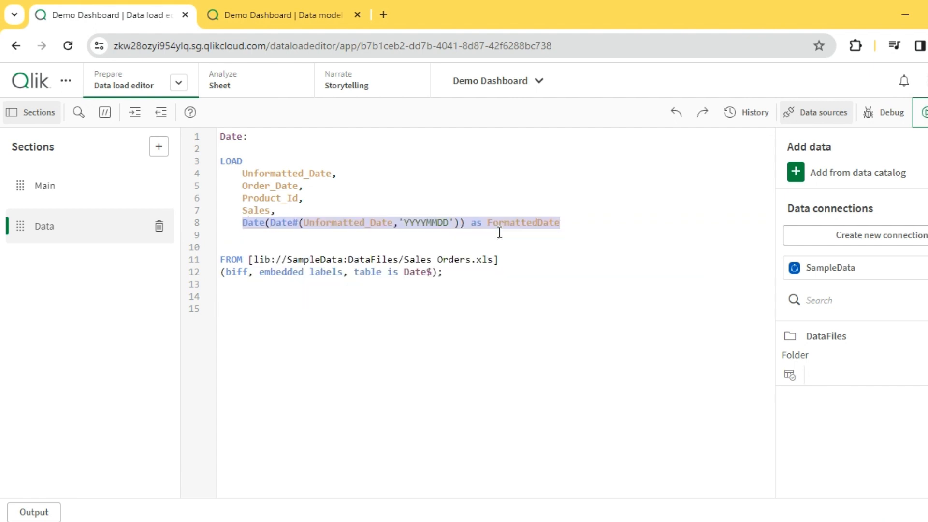
key("ctrl+c")
left_click(576, 224)
type(",")
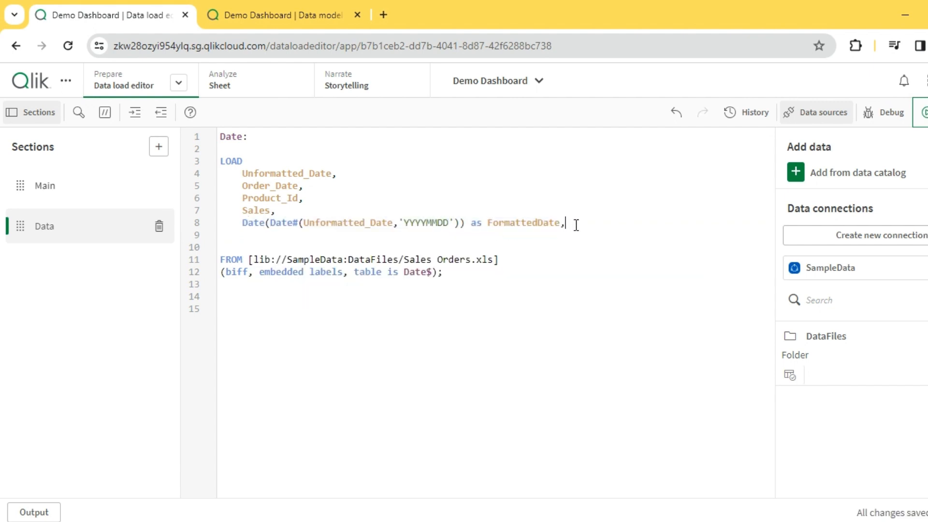
key("Return")
key("ctrl+v")
left_click(459, 236)
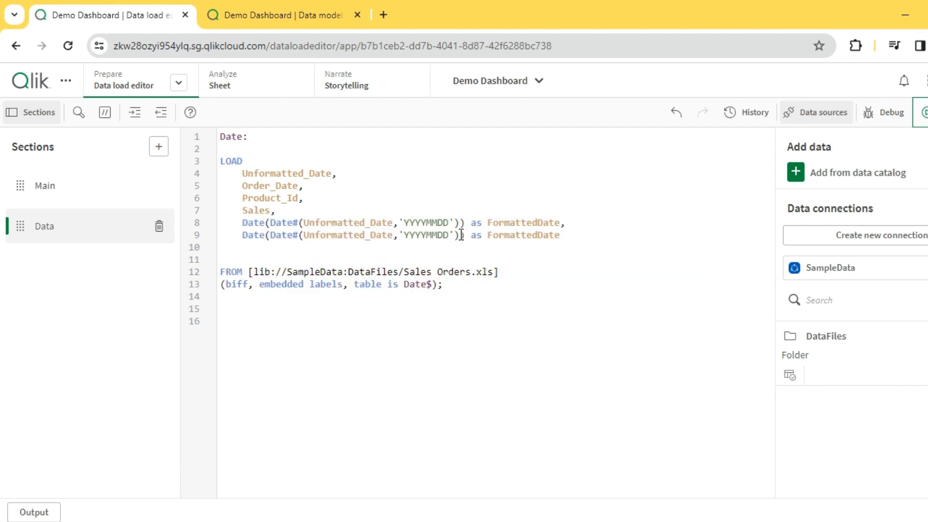
Step: Give the outer Date function on the duplicated line a second argument 'DD-MM-YYYY'
type(",'YYYYMMDD'),'DD-MM")
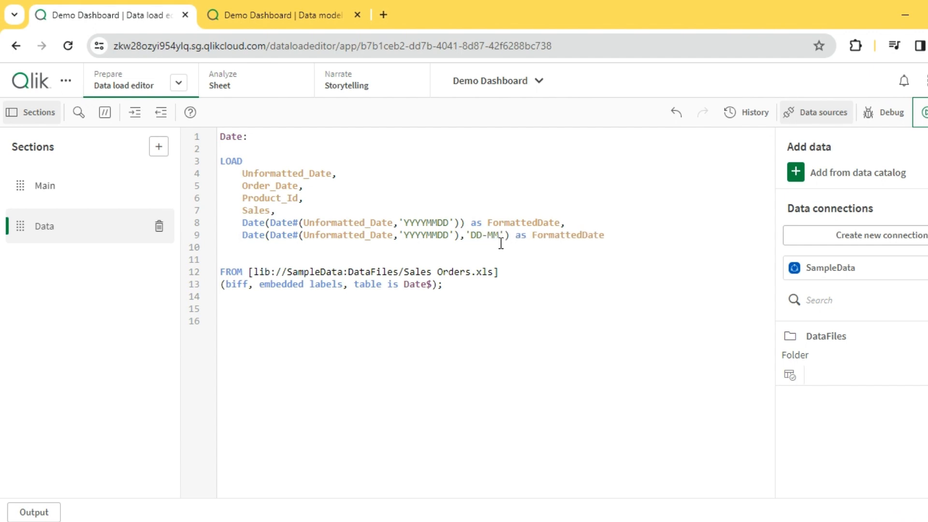
type("-YYYY")
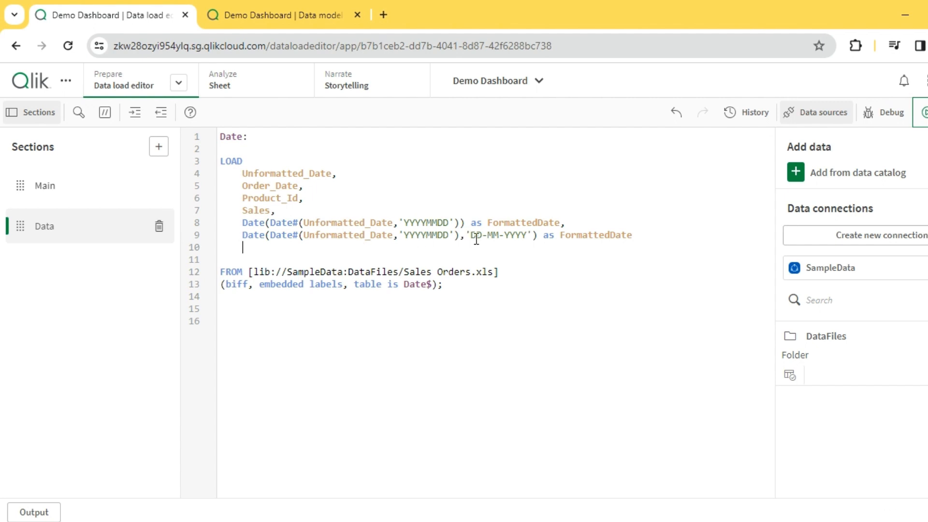
double_click(495, 235)
left_click(265, 235)
double_click(256, 235)
left_click(449, 223)
Step: Rename the duplicated line's alias to CustomDate
left_click(611, 235)
key("BackSpace")
key("BackSpace")
key("BackSpace")
key("BackSpace")
key("BackSpace")
key("BackSpace")
key("BackSpace")
key("BackSpace")
key("BackSpace")
type("Custom")
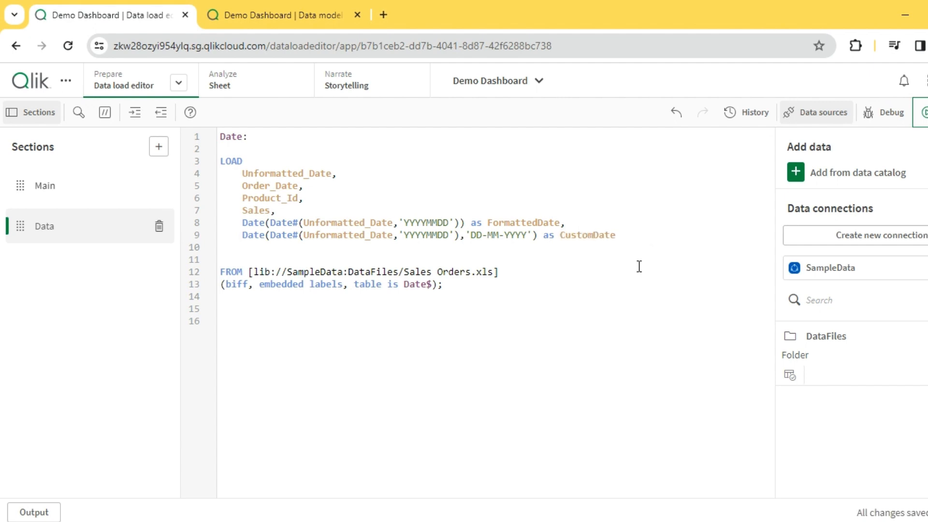
Step: Reload the data and compare the FormattedDate and CustomDate columns against the Main section's DateFormat setting
left_click(921, 112)
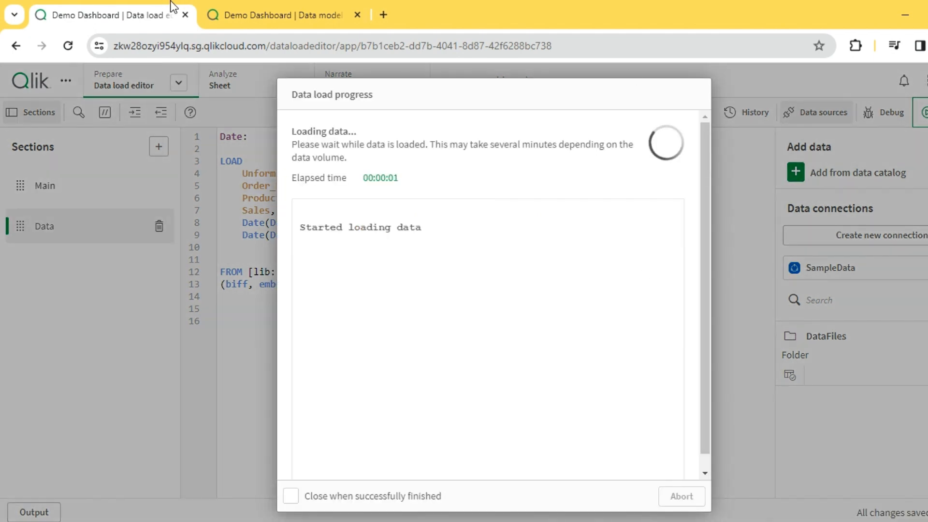
left_click(270, 6)
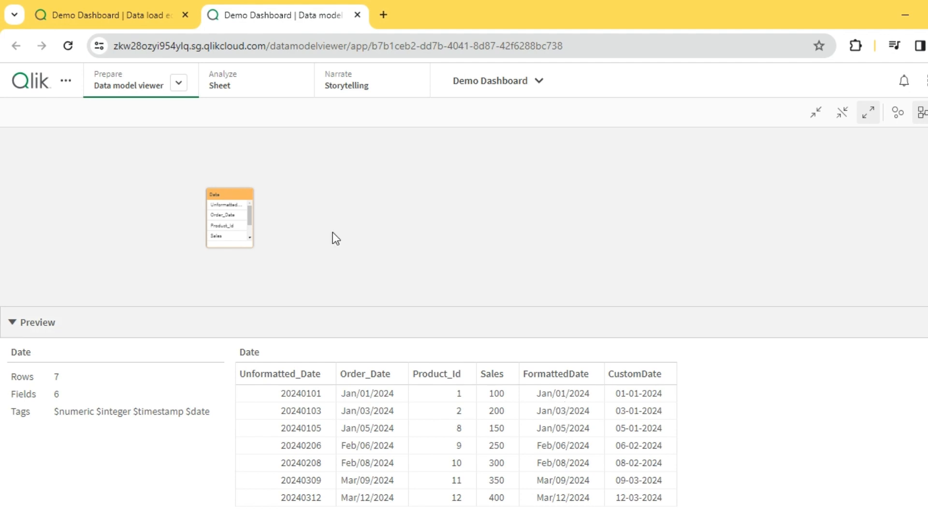
left_click(140, 20)
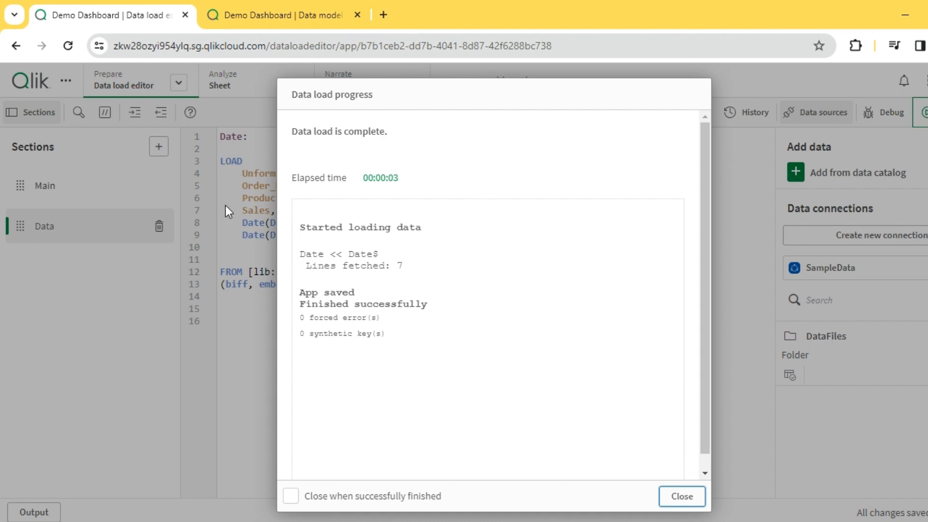
left_click(680, 496)
left_click(48, 188)
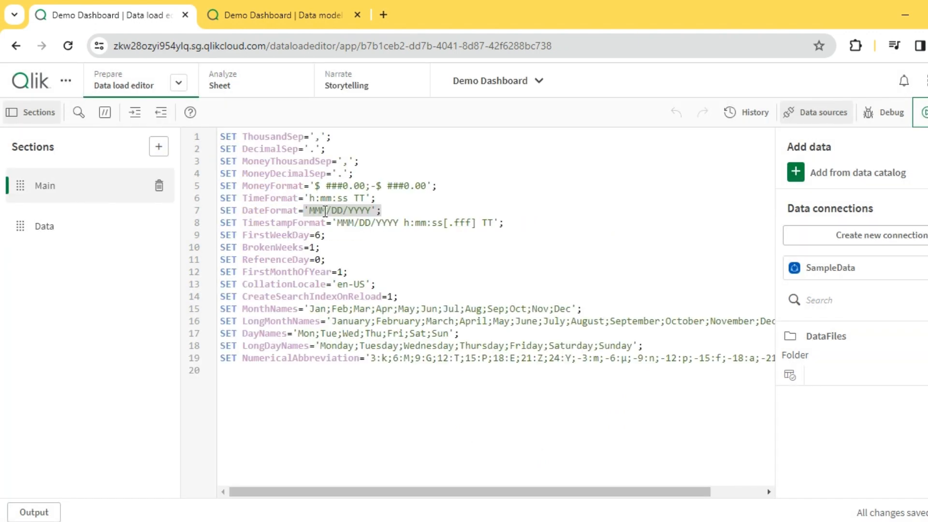
left_click(282, 15)
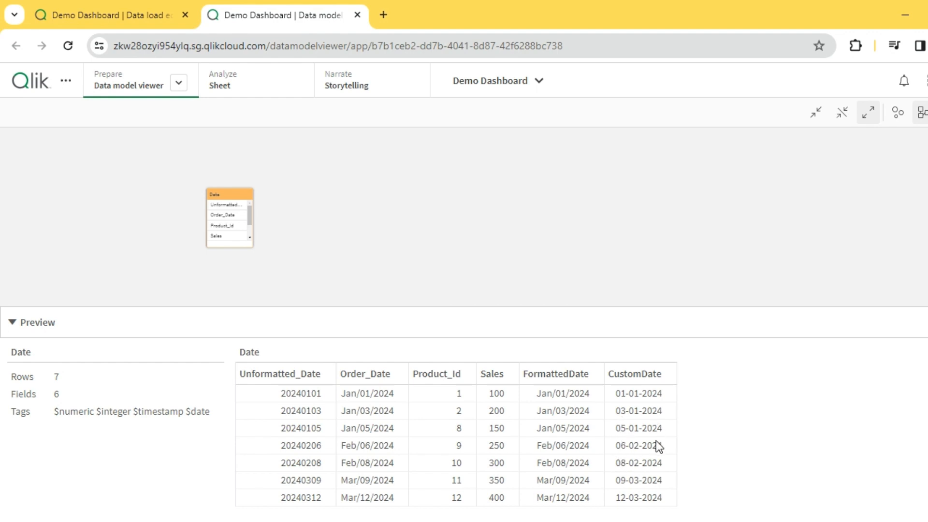
left_click(143, 20)
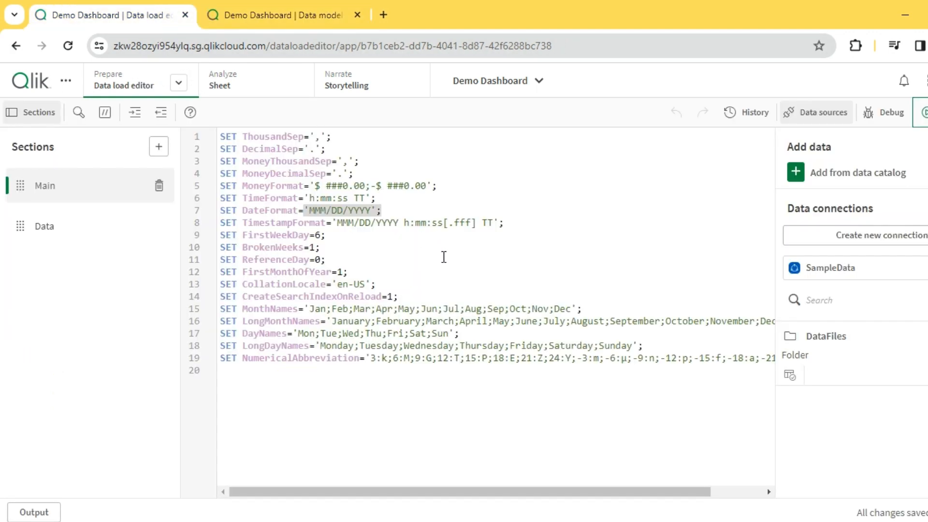
left_click(82, 225)
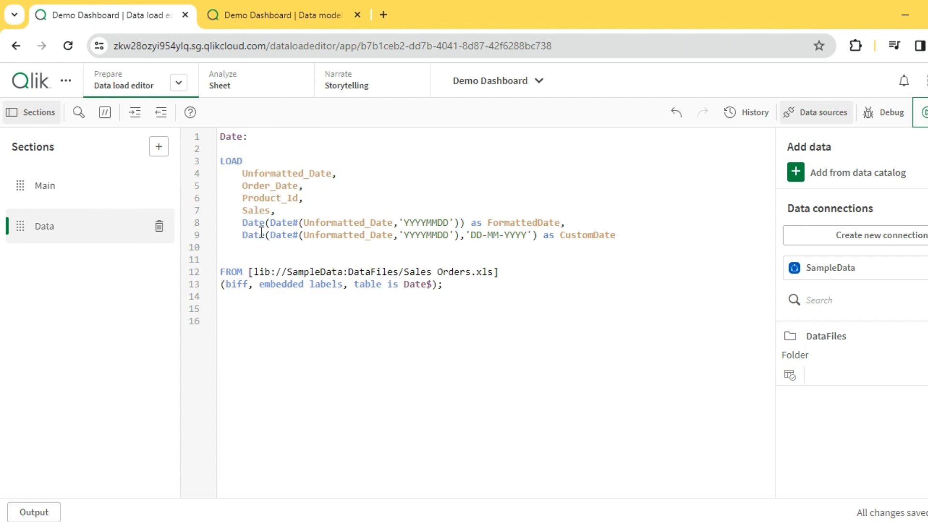
Step: End the CustomDate line with a comma and place the Order_Date field on a new line below it
double_click(280, 222)
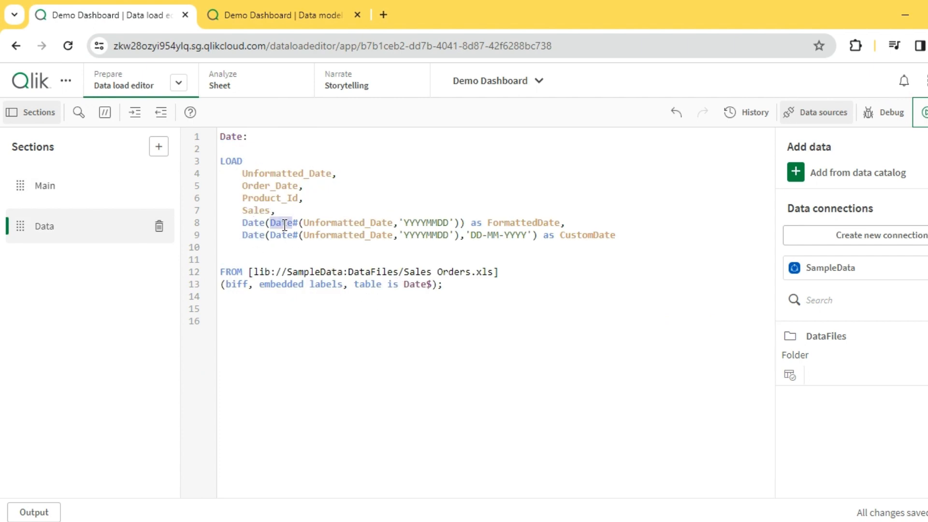
double_click(346, 234)
double_click(426, 236)
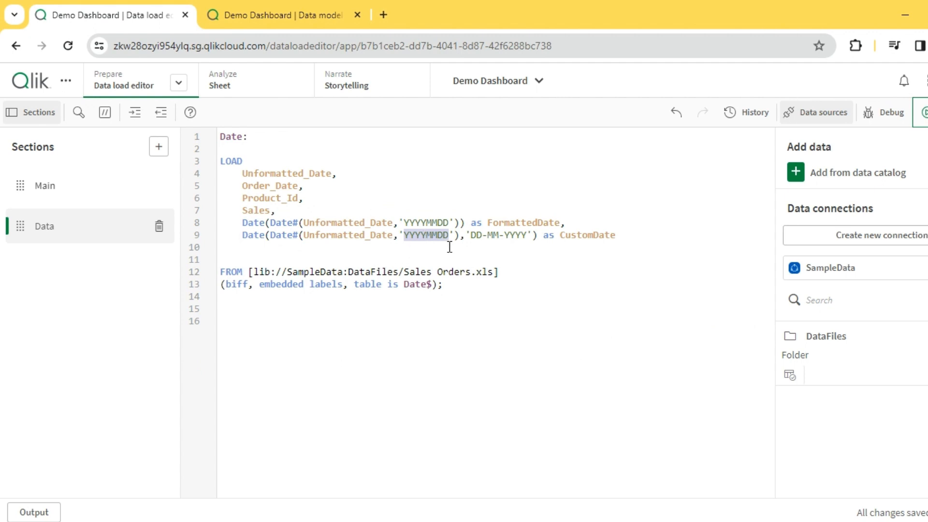
left_click(459, 235)
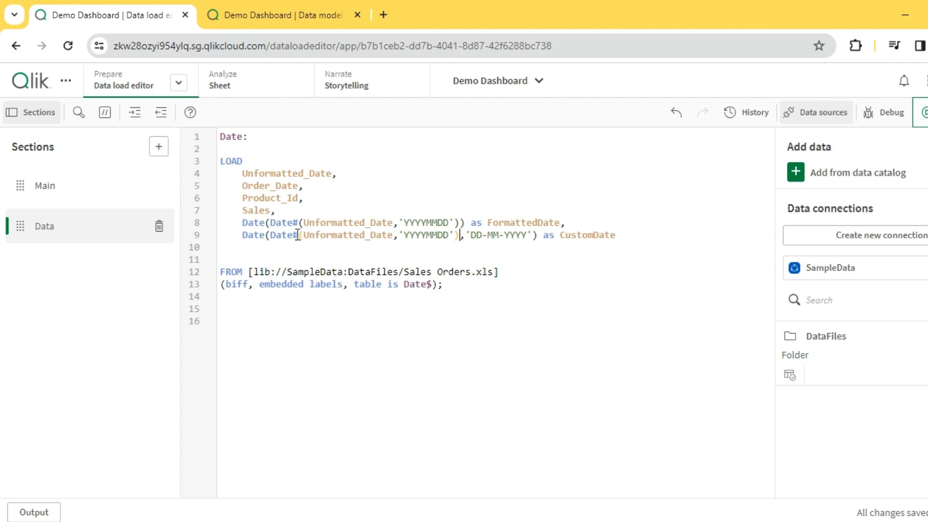
double_click(255, 235)
left_click(616, 235)
type(",")
key("Return")
double_click(282, 172)
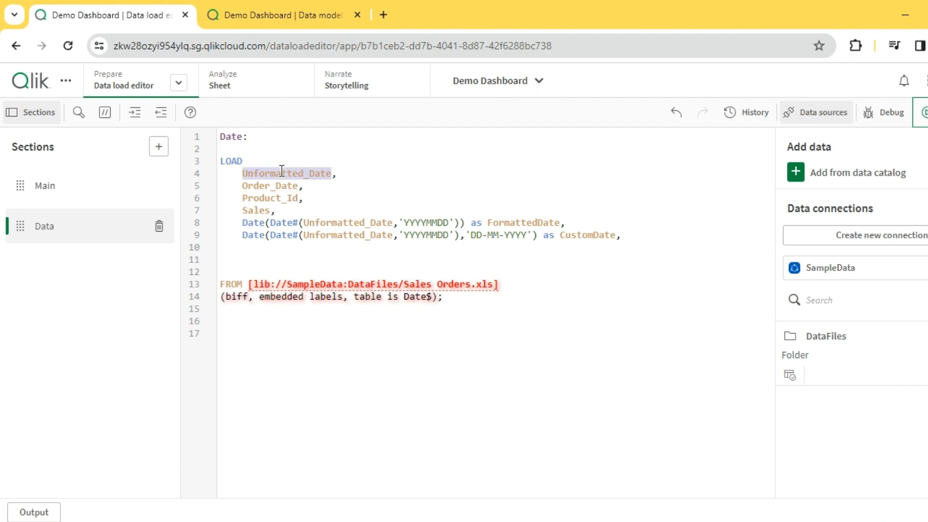
double_click(278, 187)
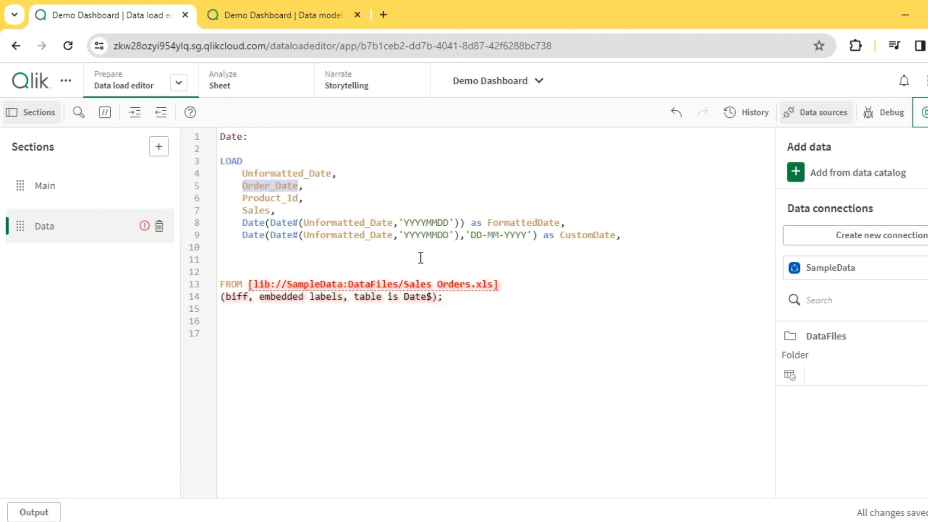
left_click(343, 256)
key("ctrl+v")
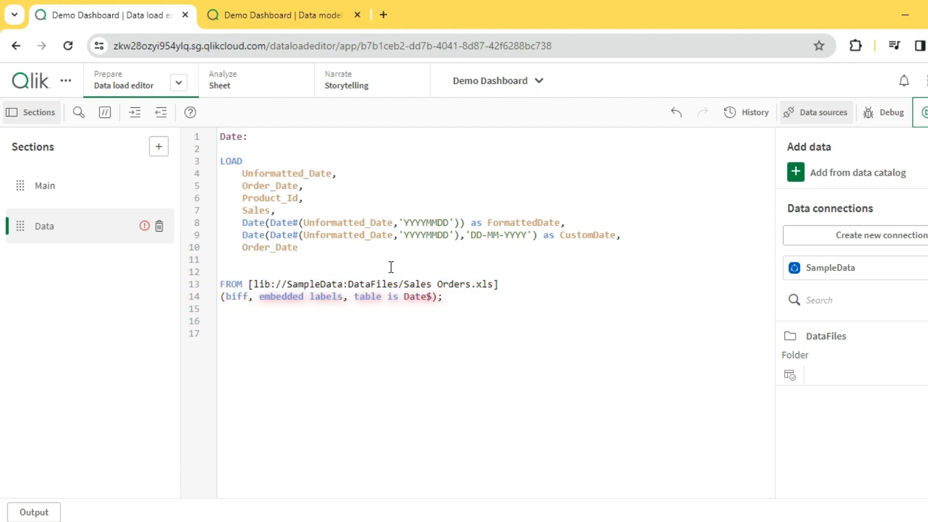
Step: Wrap Order_Date in Date with the format 'DD-MM-YYYY' and alias it as Custom_Order_Date
left_click(241, 247)
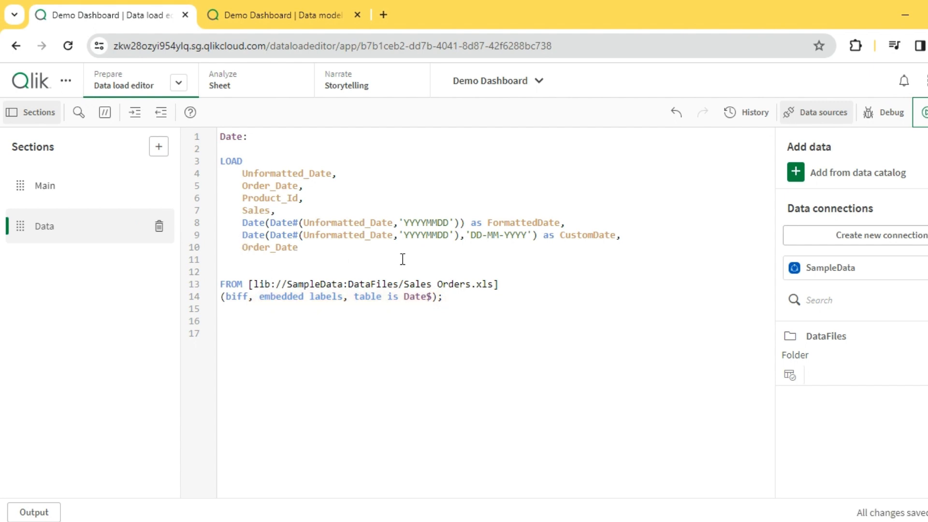
type("Date")
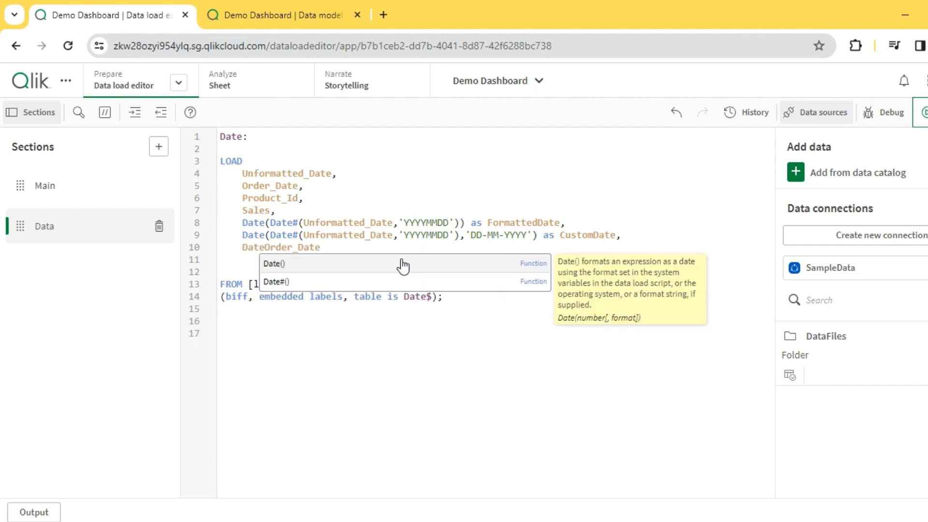
type("(")
left_click(375, 249)
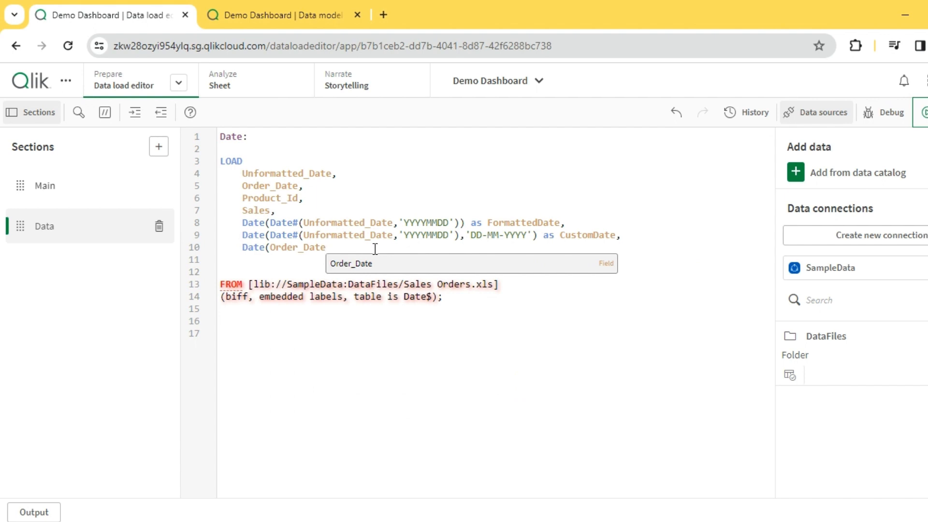
type(",")
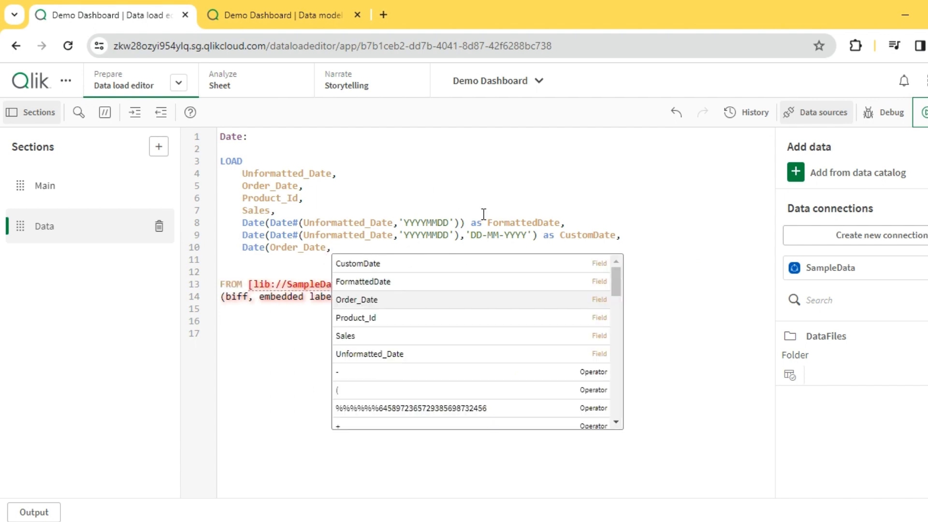
left_click_drag(466, 234, 532, 234)
key("ctrl+c")
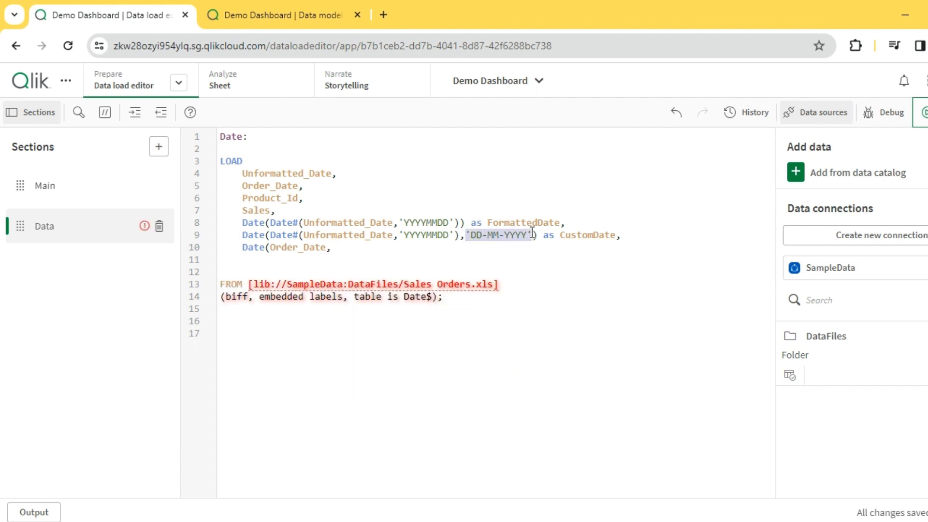
left_click(356, 255)
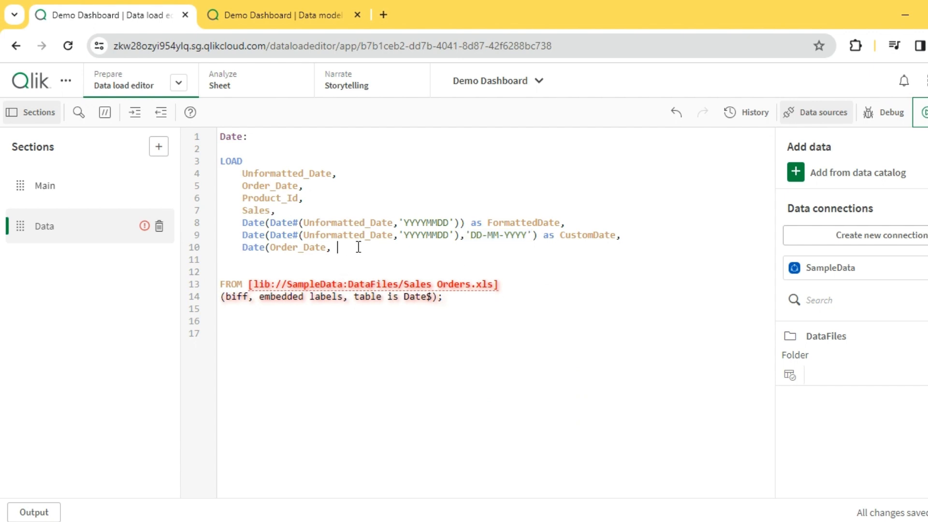
key("ctrl+v")
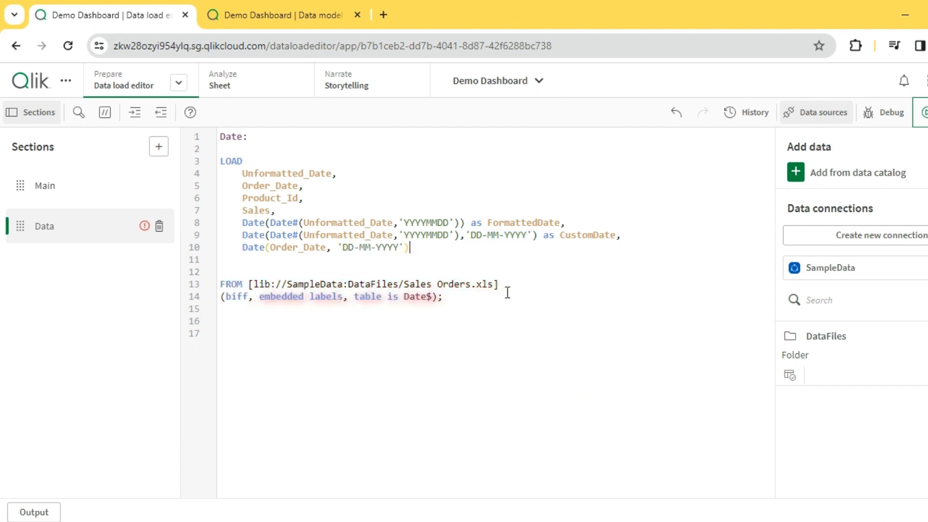
type("as")
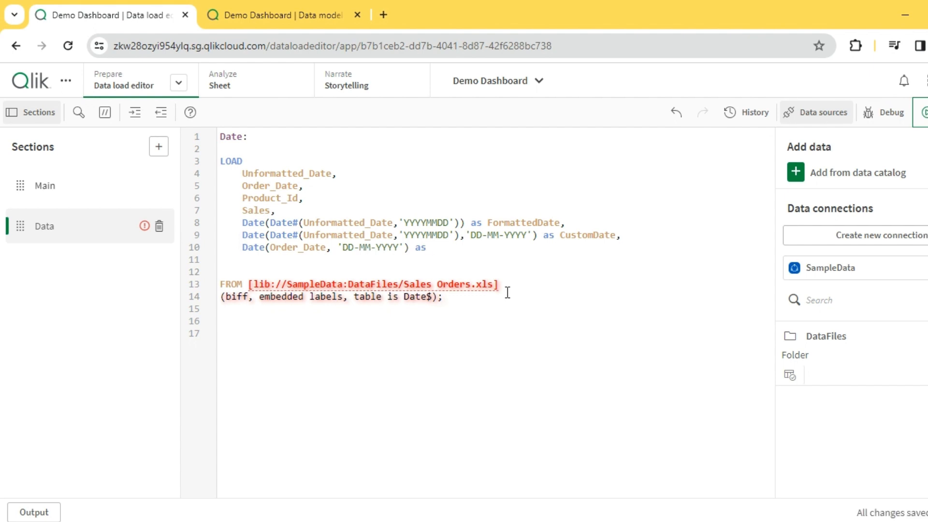
type("Custo")
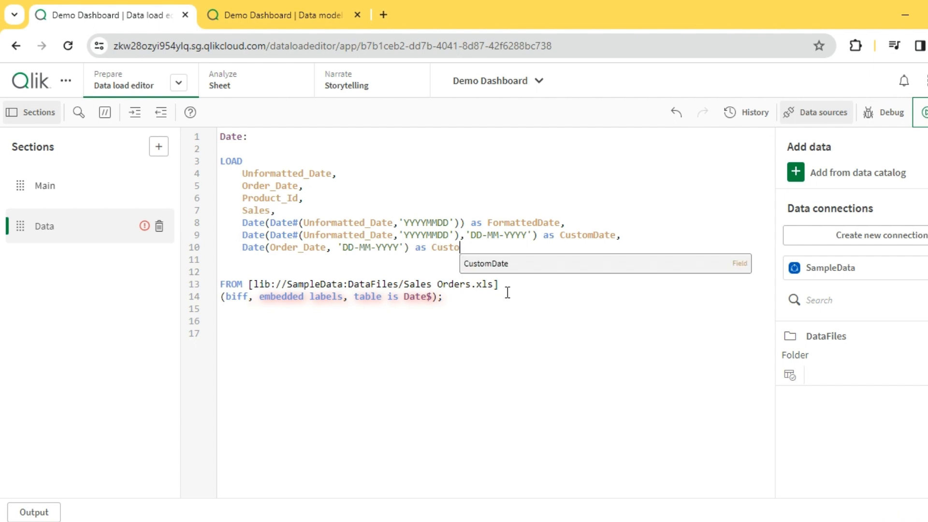
type("m_Order")
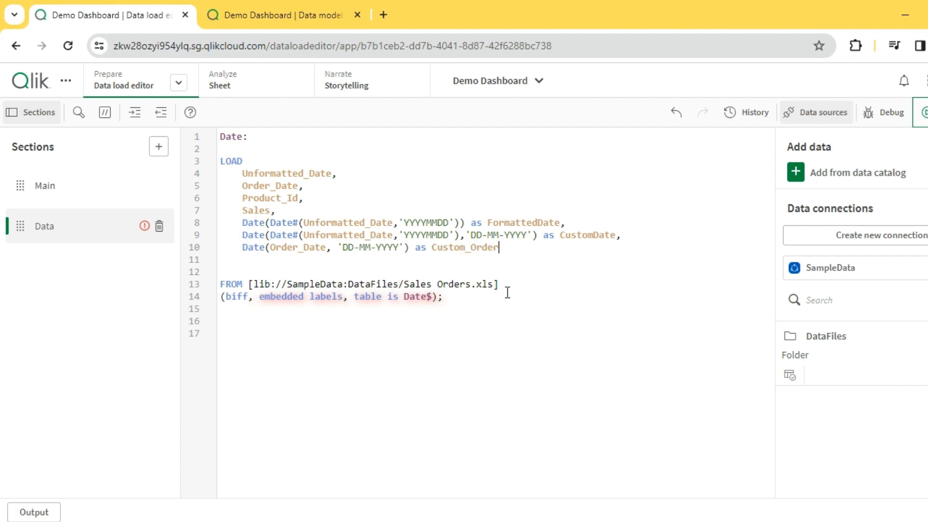
type("_Date")
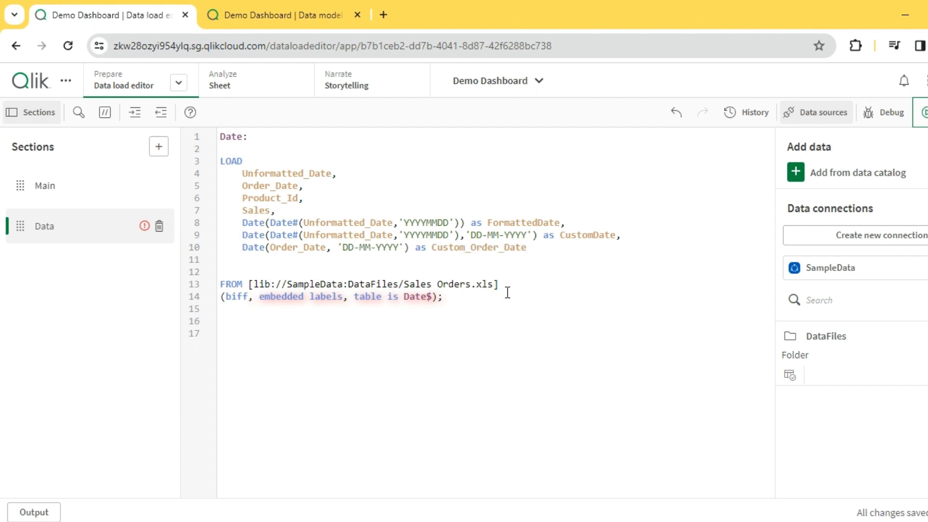
Step: Reload the data and compare the Custom_Order_Date column with CustomDate in the data model preview
left_click(922, 112)
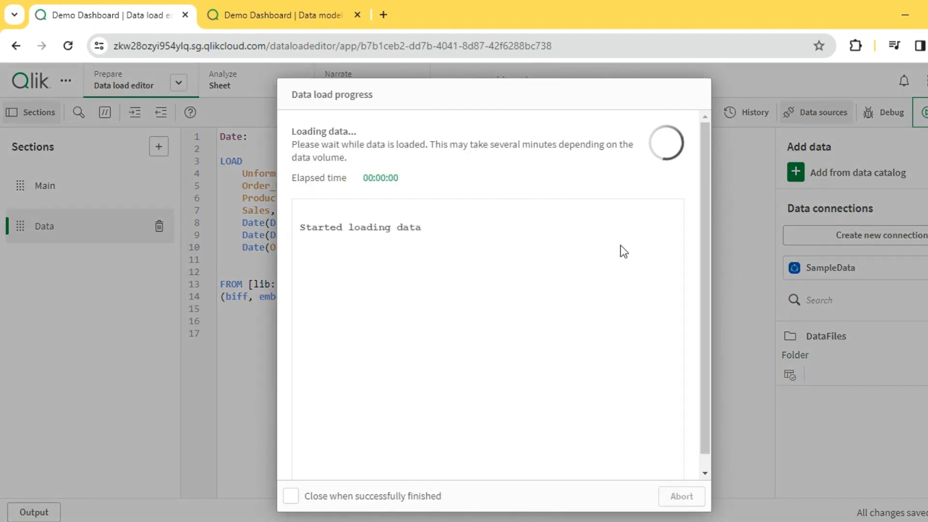
left_click(297, 16)
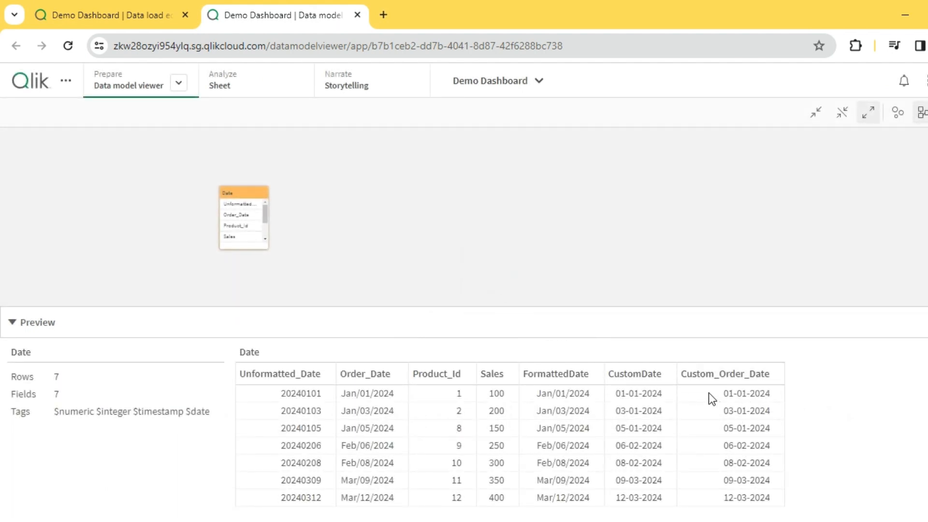
left_click(363, 382)
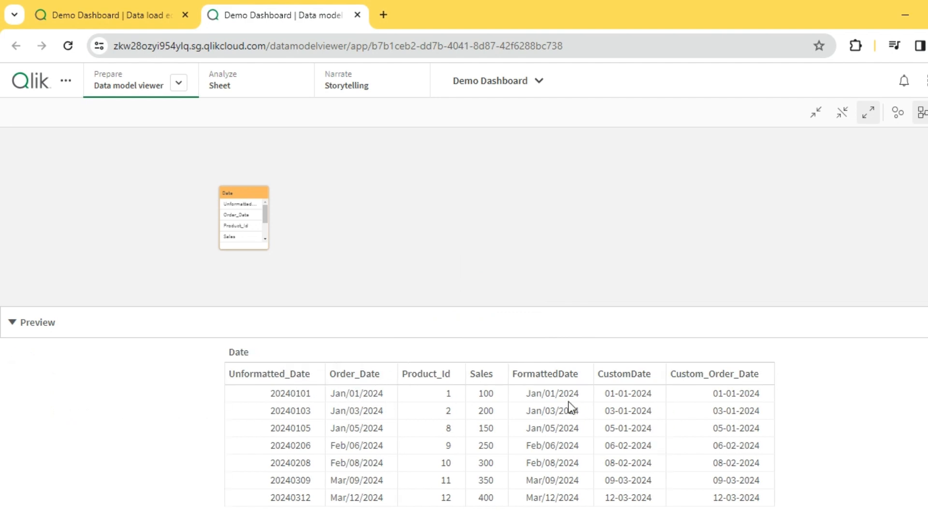
left_click(497, 293)
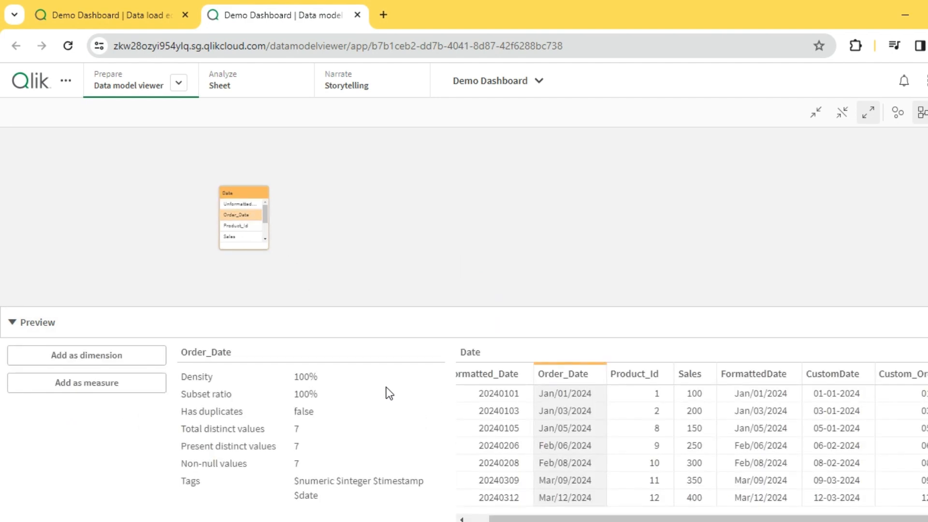
left_click(407, 288)
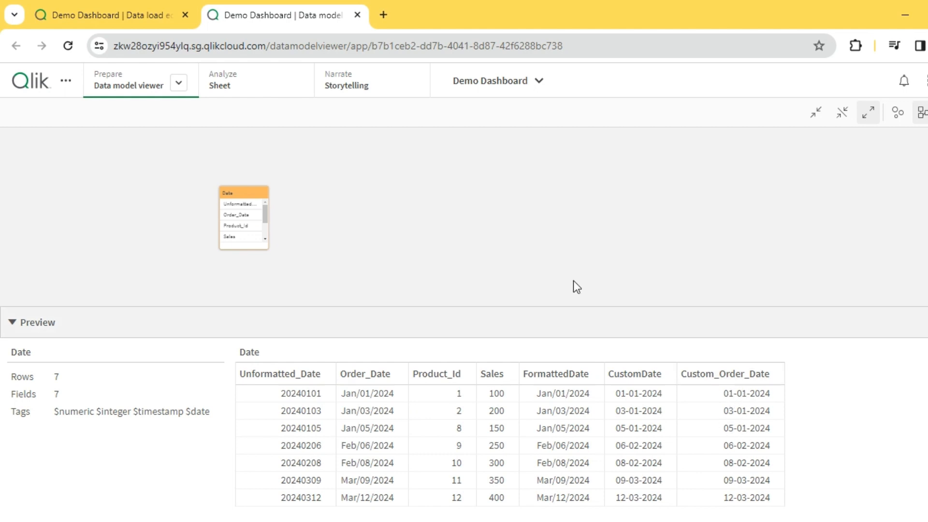
left_click(115, 21)
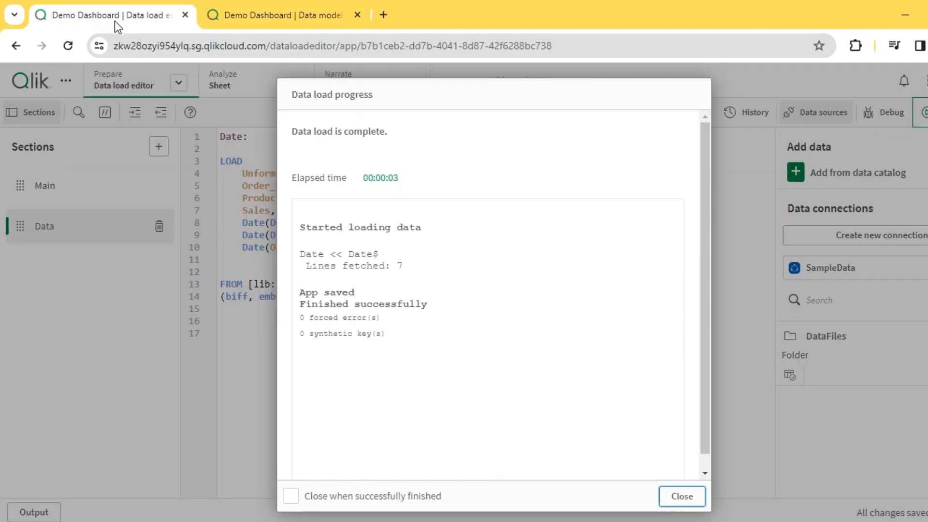
left_click(684, 493)
Step: Add a new field Year(Order_Date) as Order_Year after the Custom_Order_Date line, ending it with a comma
left_click(539, 244)
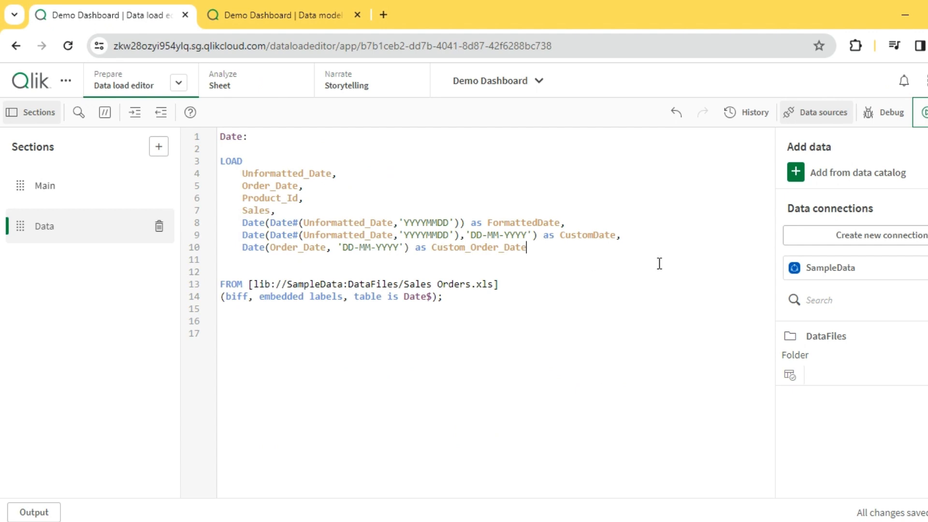
type(",")
key("Return")
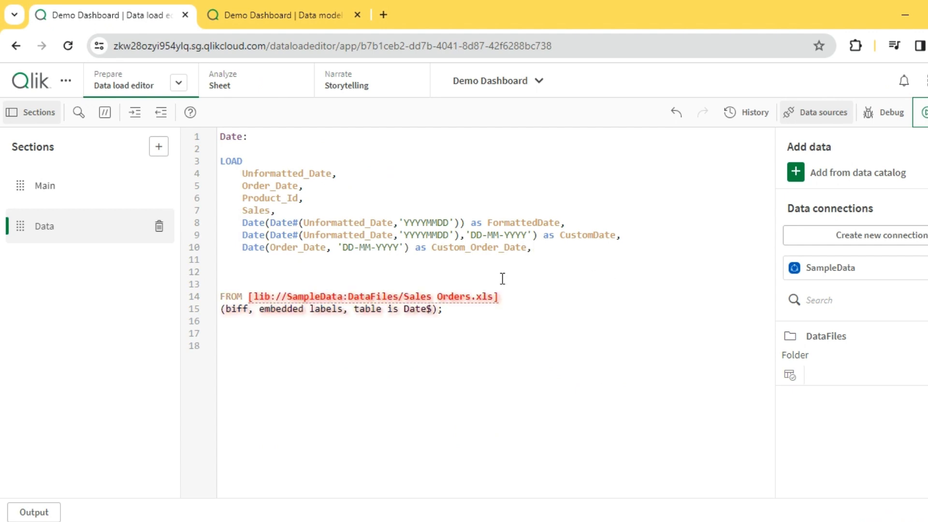
type("y")
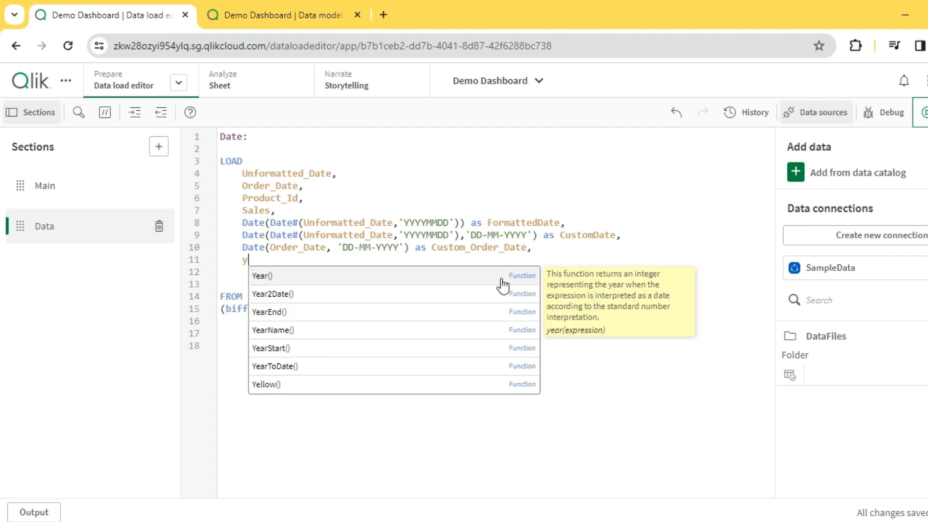
key("BackSpace")
type("Yer")
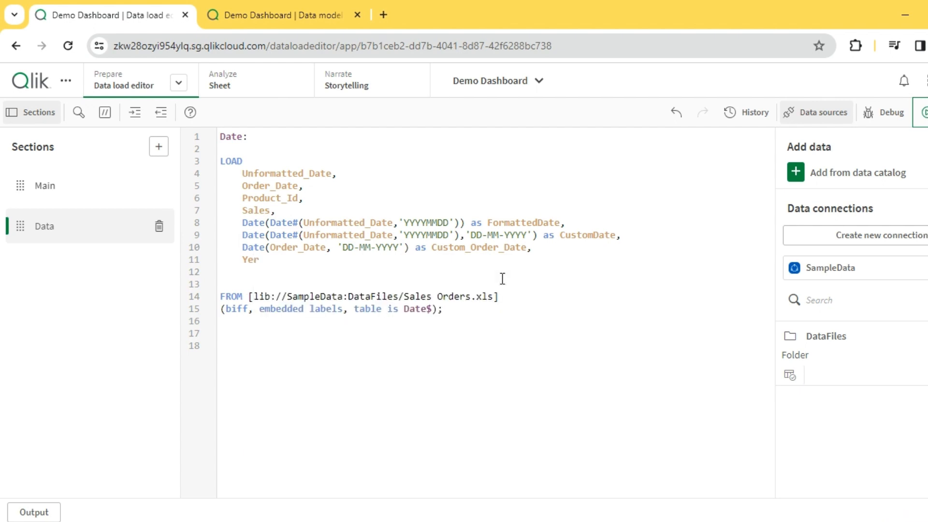
key("BackSpace")
type("ar(Or")
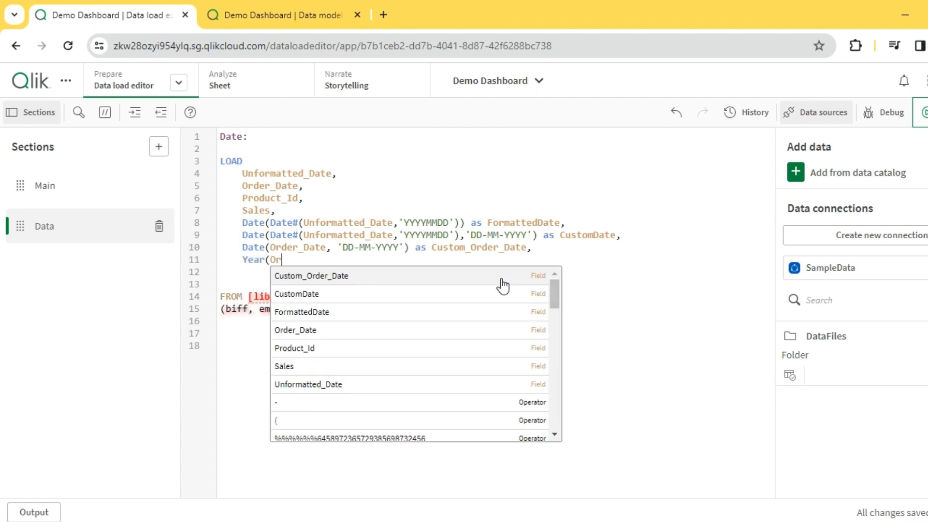
type("d")
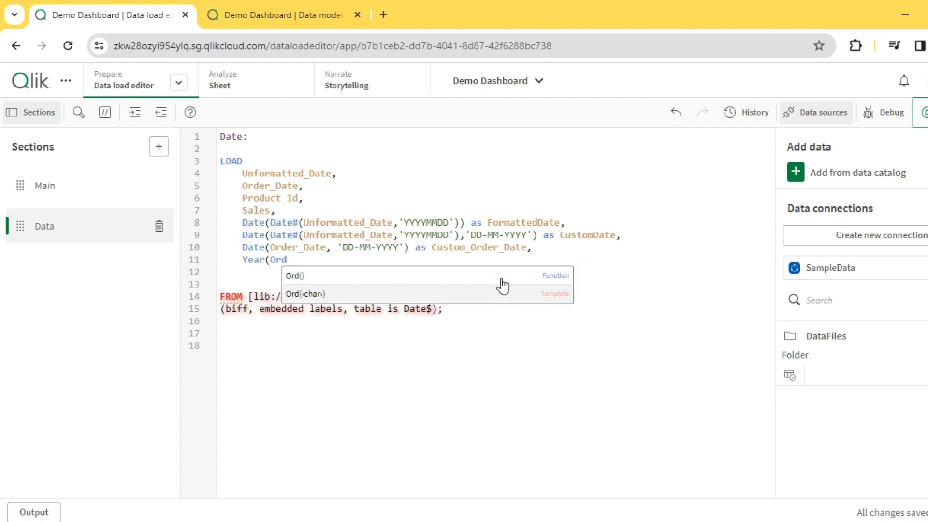
type("der")
key("BackSpace")
key("BackSpace")
key("BackSpace")
type("er")
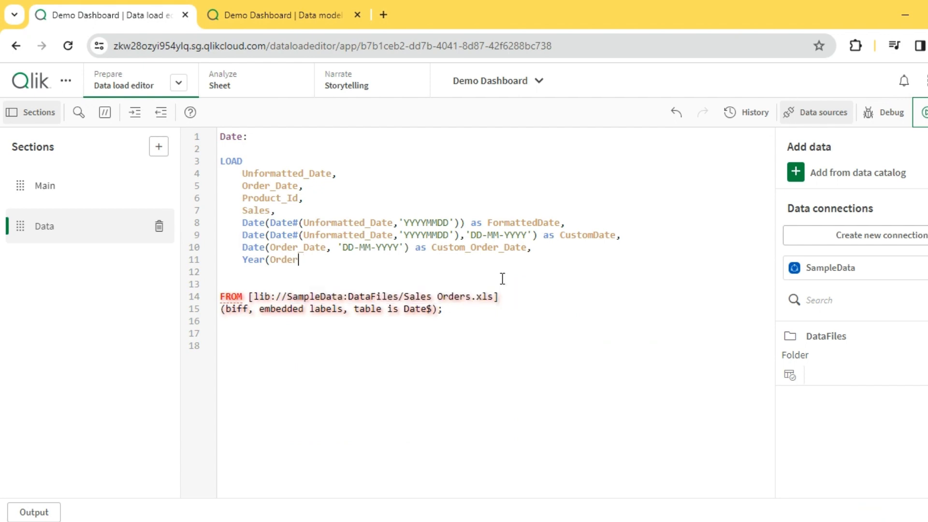
left_click(503, 285)
type(") as Or")
type("der_")
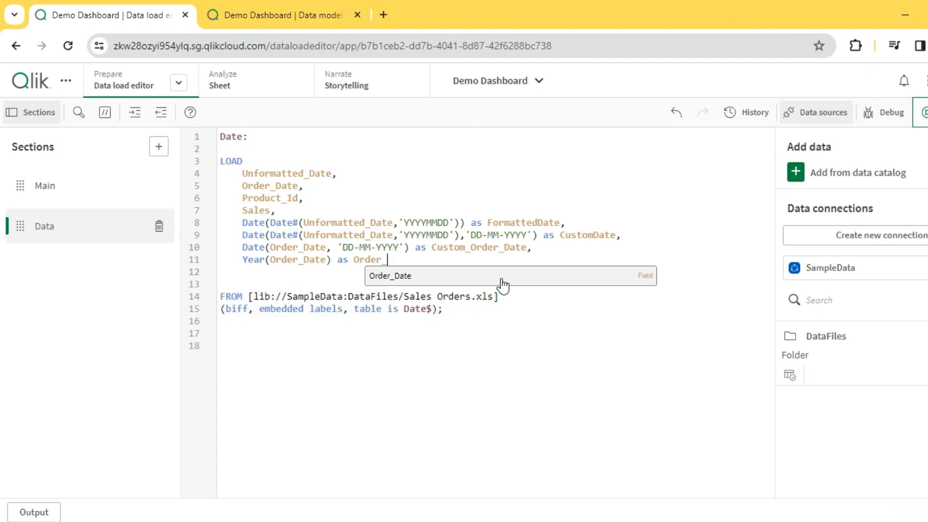
type("Yaar,")
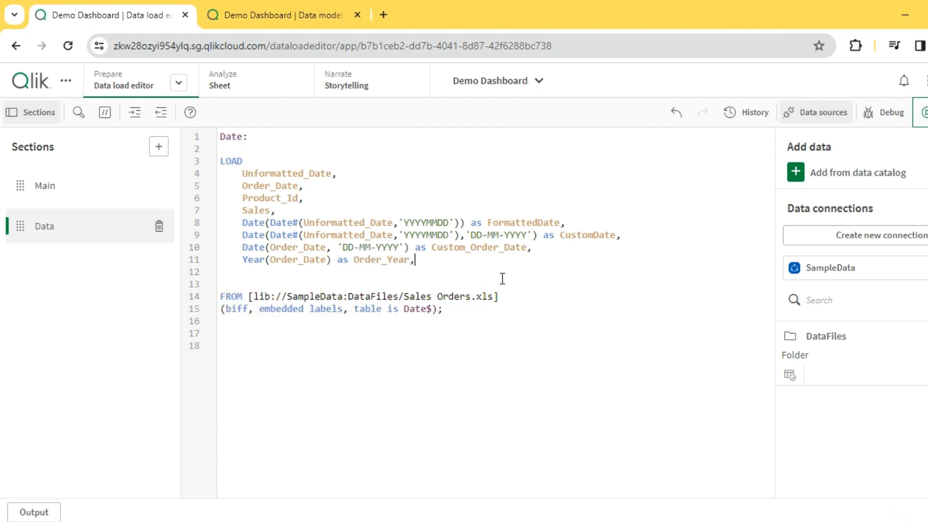
key("Return")
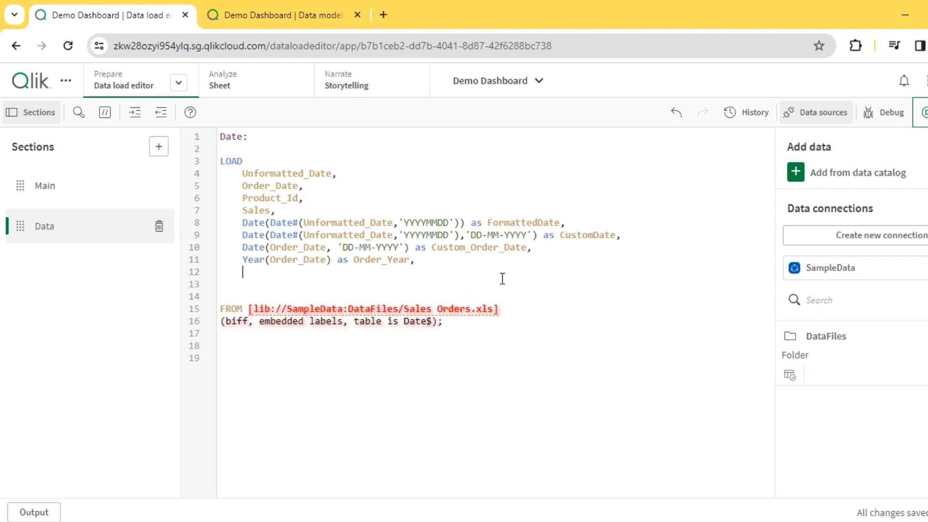
Step: Add a field Month(Order_Date) as Order_Month on the line after the Order_Year field
type("MOnth(")
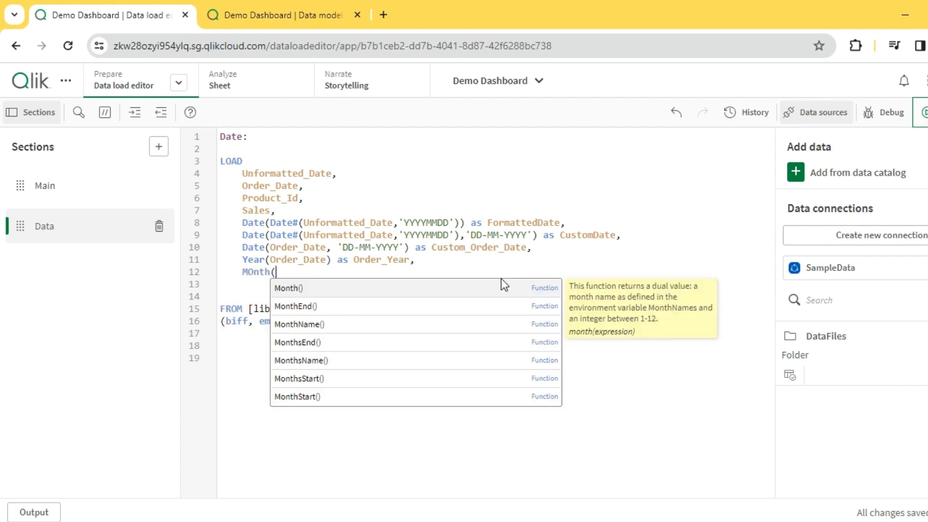
type("Orde")
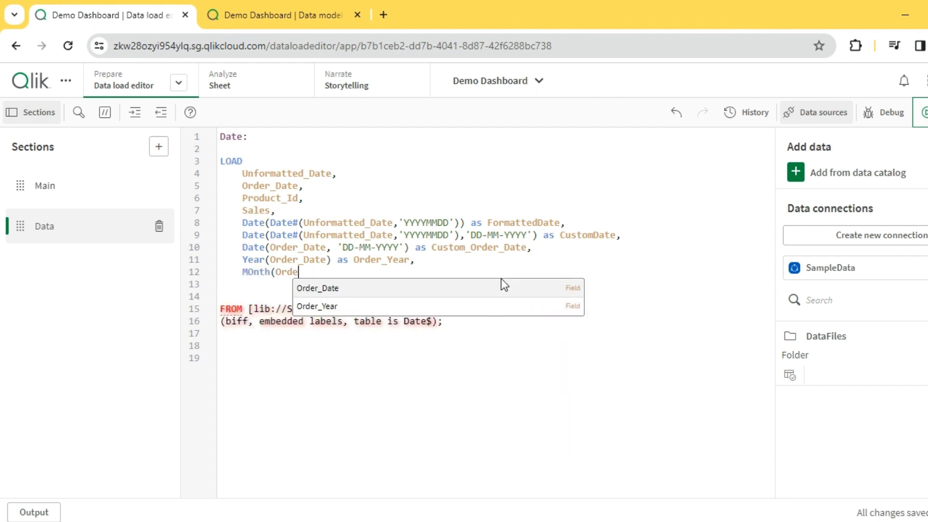
type("r_Date) as ")
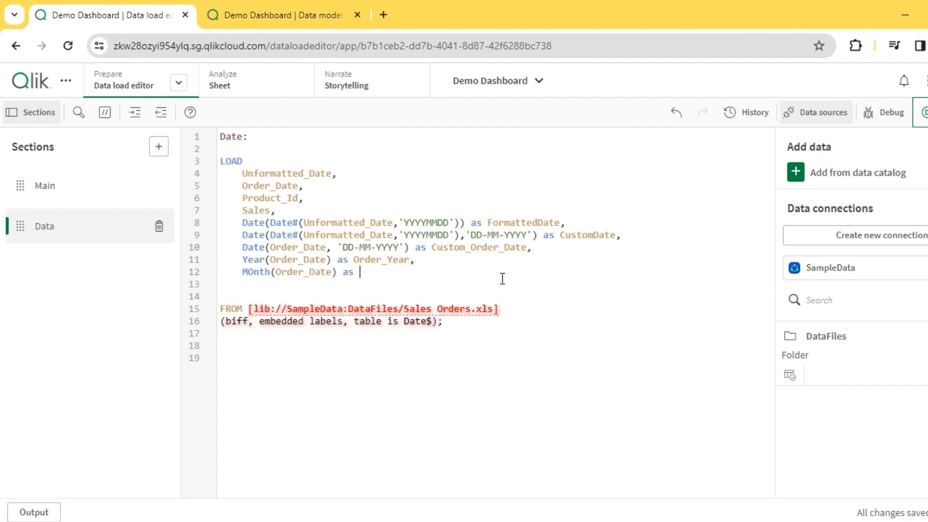
type("Order_Month")
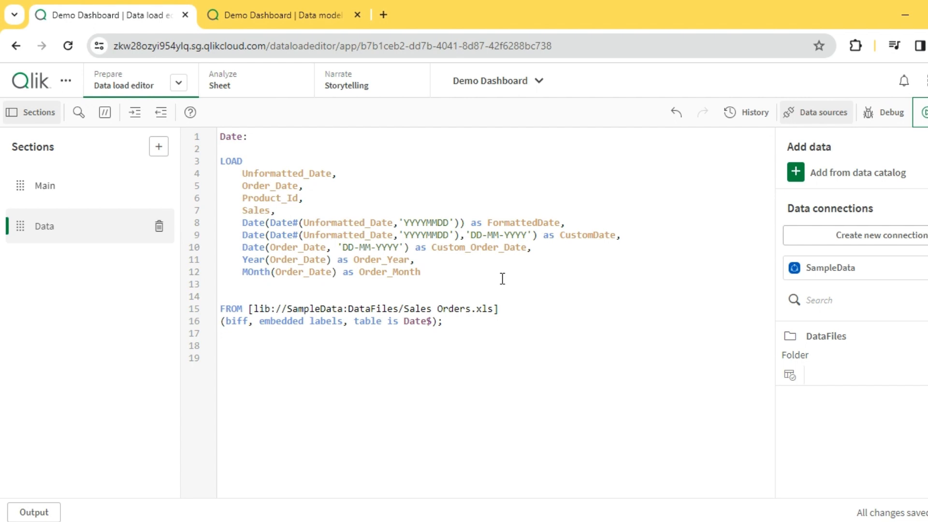
Step: Reload the data and check the Order_Year and Order_Month columns in the data model preview, then close the load progress
left_click(922, 112)
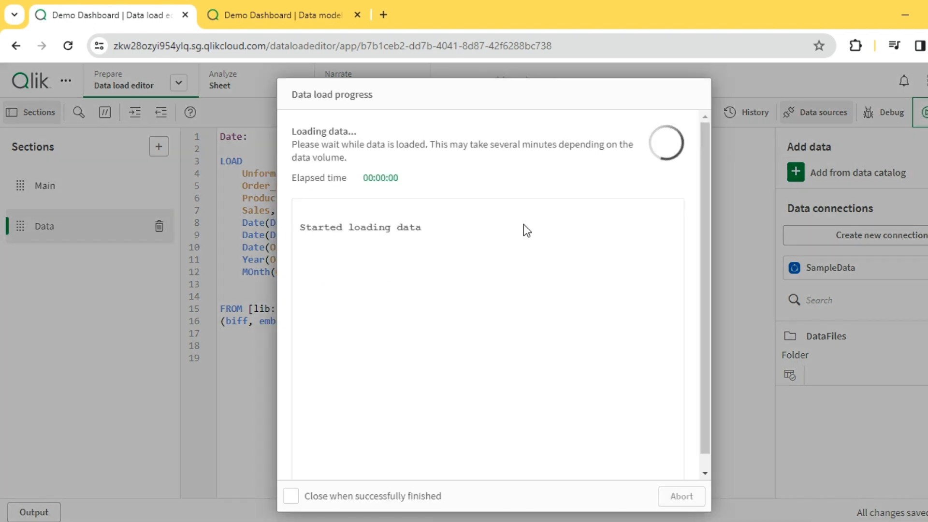
left_click(300, 20)
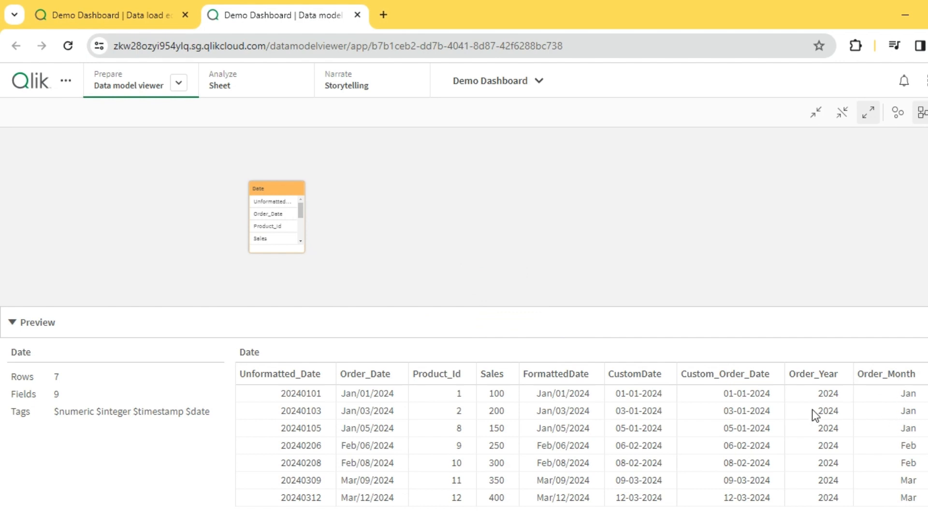
left_click(126, 14)
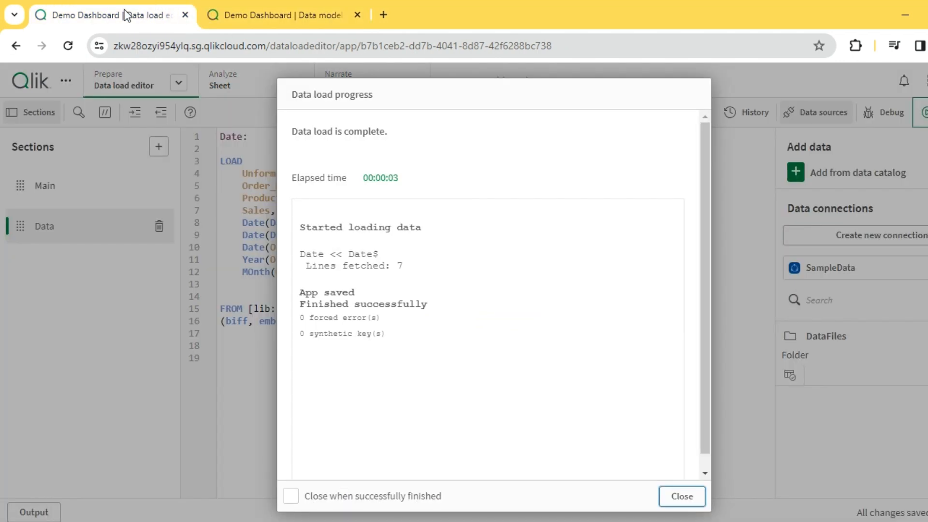
left_click(681, 496)
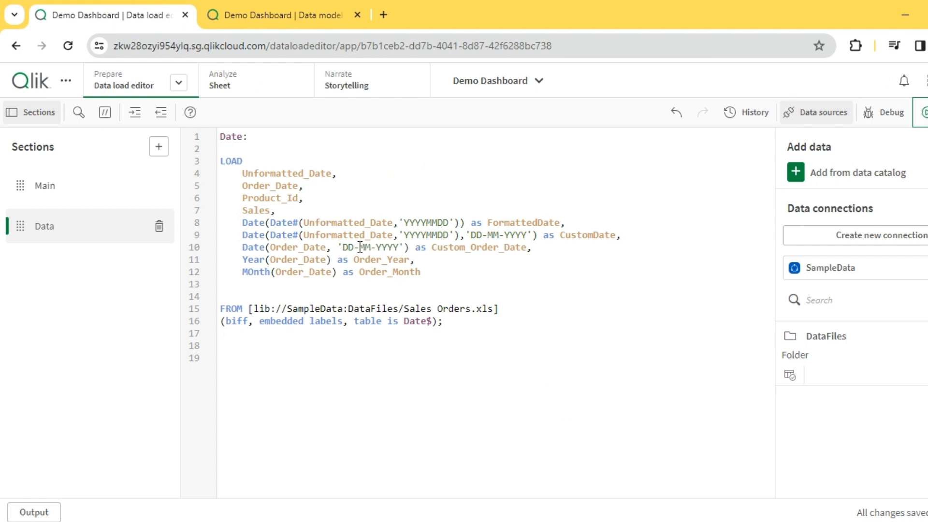
double_click(253, 222)
double_click(287, 222)
left_click(300, 223)
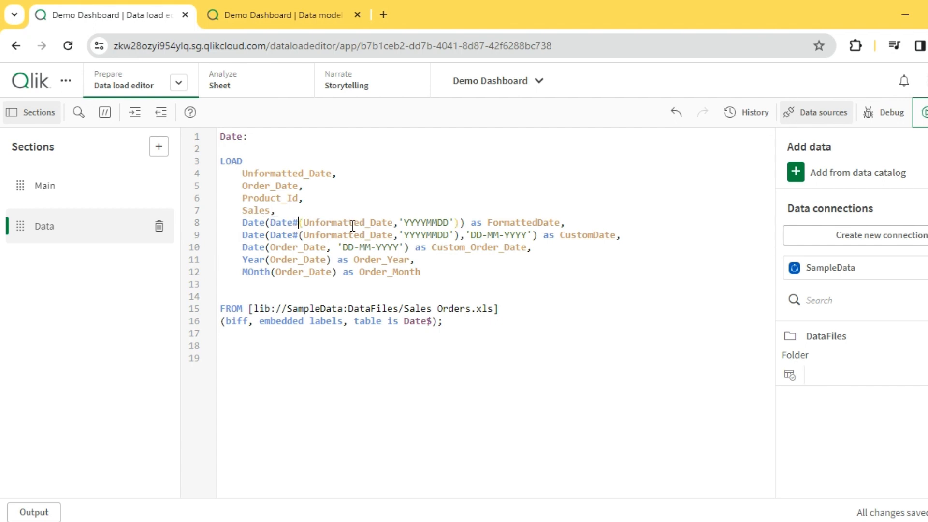